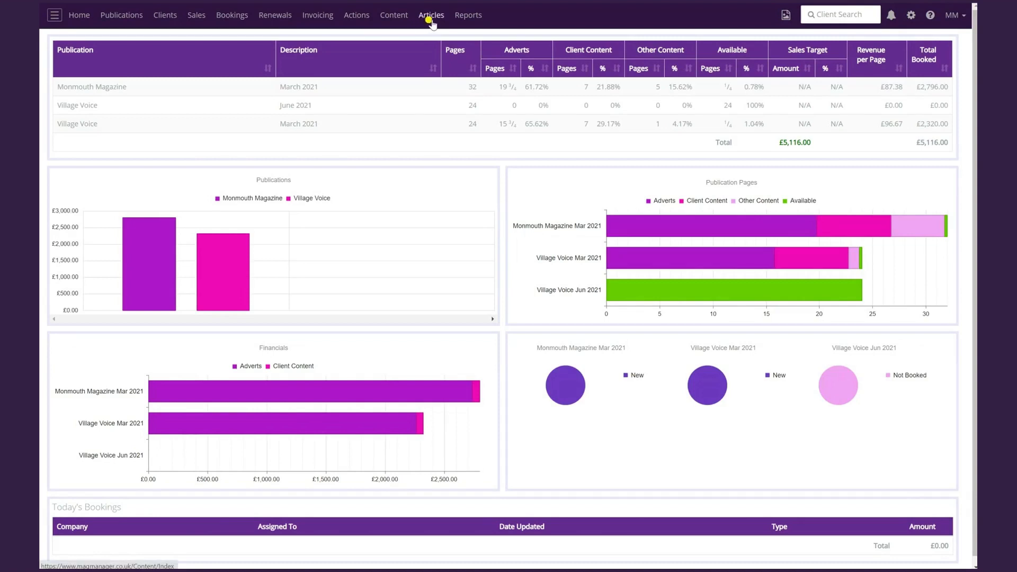
- Open the article library and filter it to the Full Page, Double Page and Half Page sizes
left_click(432, 17)
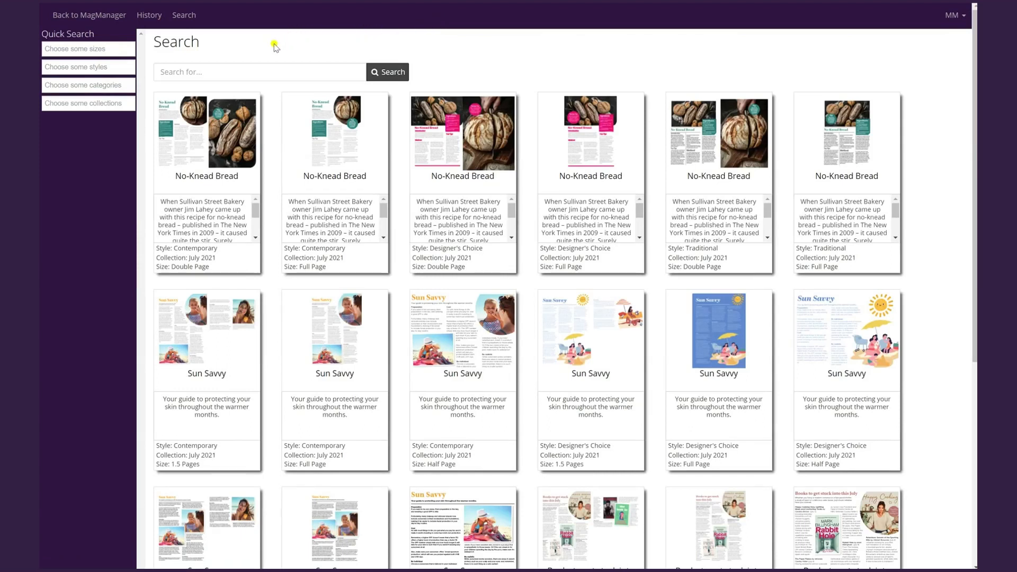
left_click(108, 47)
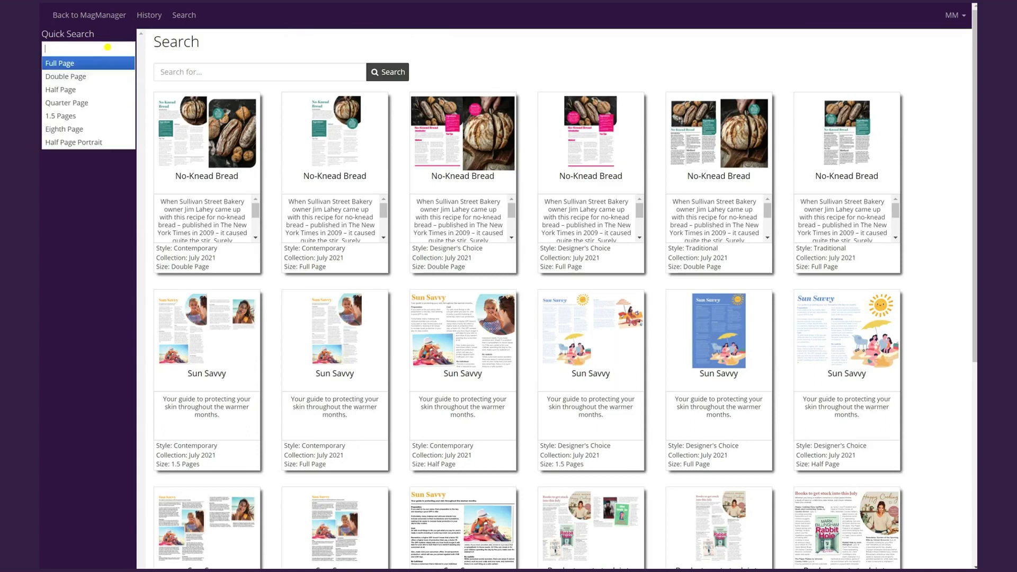
left_click(62, 63)
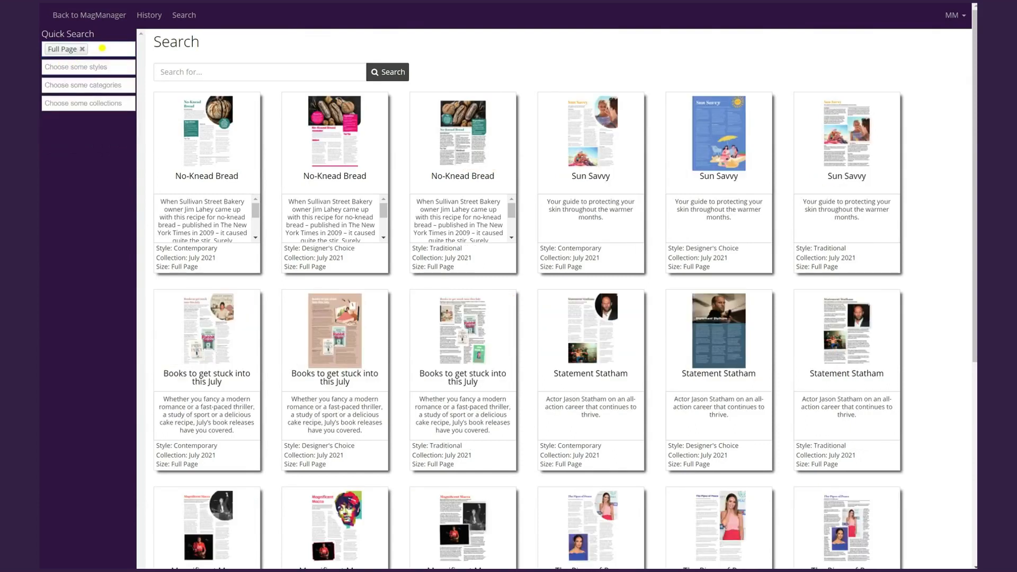
left_click(103, 48)
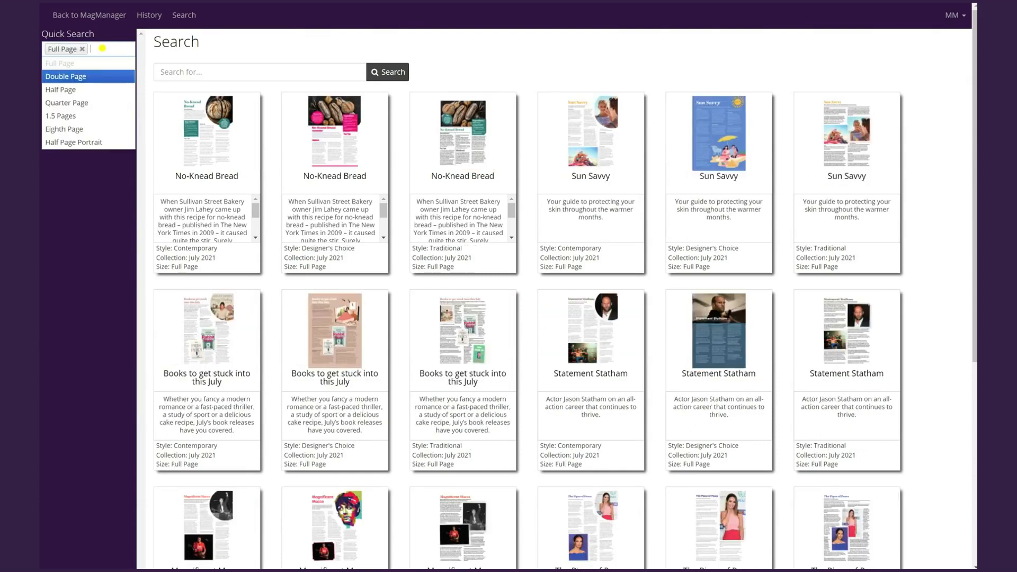
left_click(80, 76)
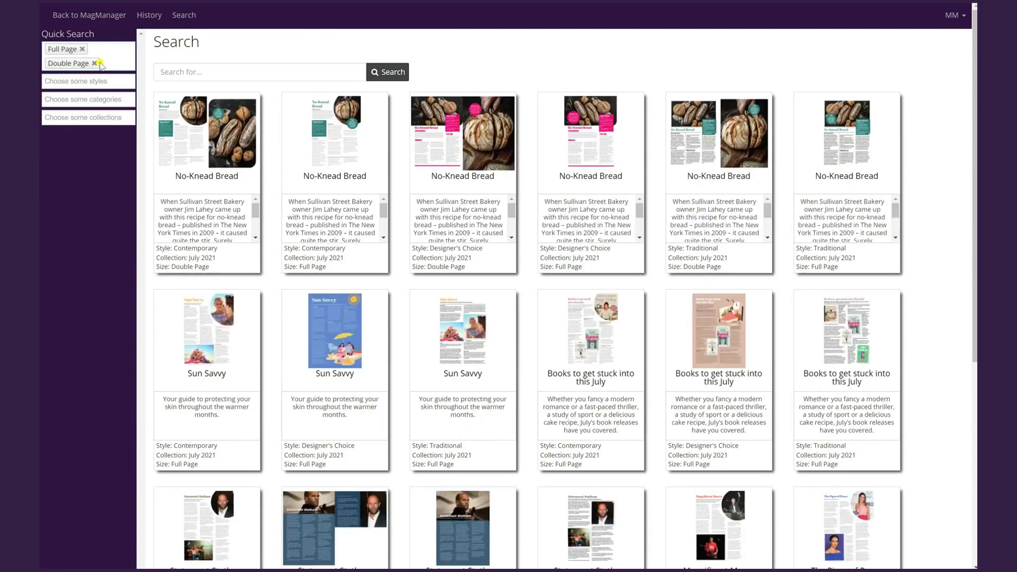
left_click(115, 55)
left_click(63, 104)
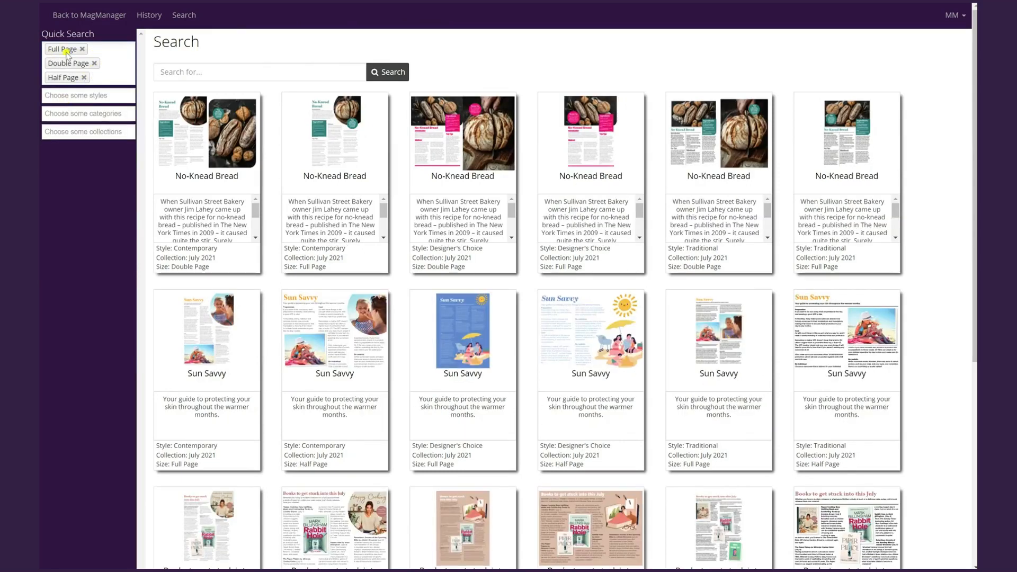
- Look through the size-filtered articles and remove the Half Page, Double Page and Full Page filters
scroll(561, 145, "down", 6)
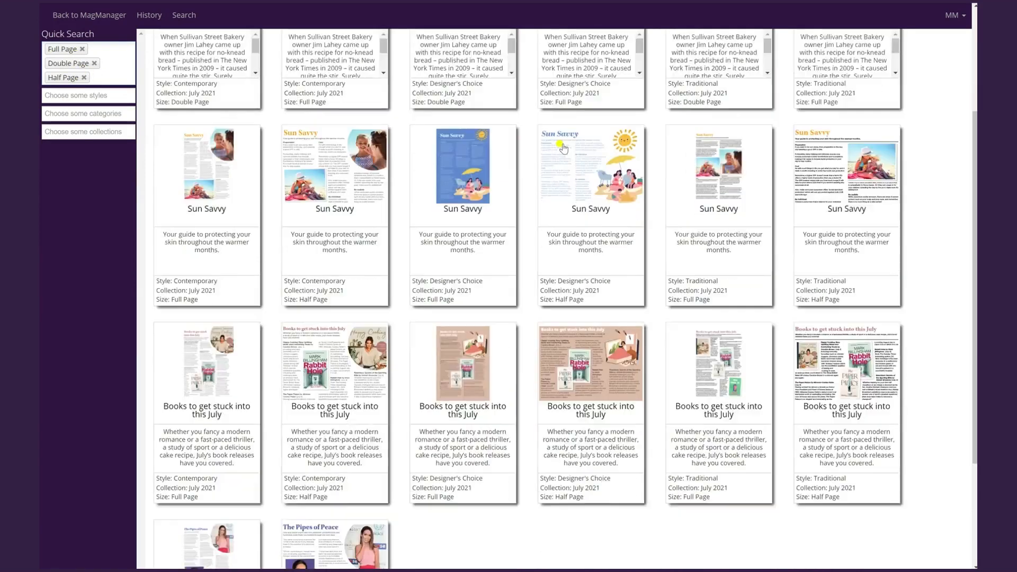
scroll(557, 263, "down", 8)
scroll(557, 264, "up", 14)
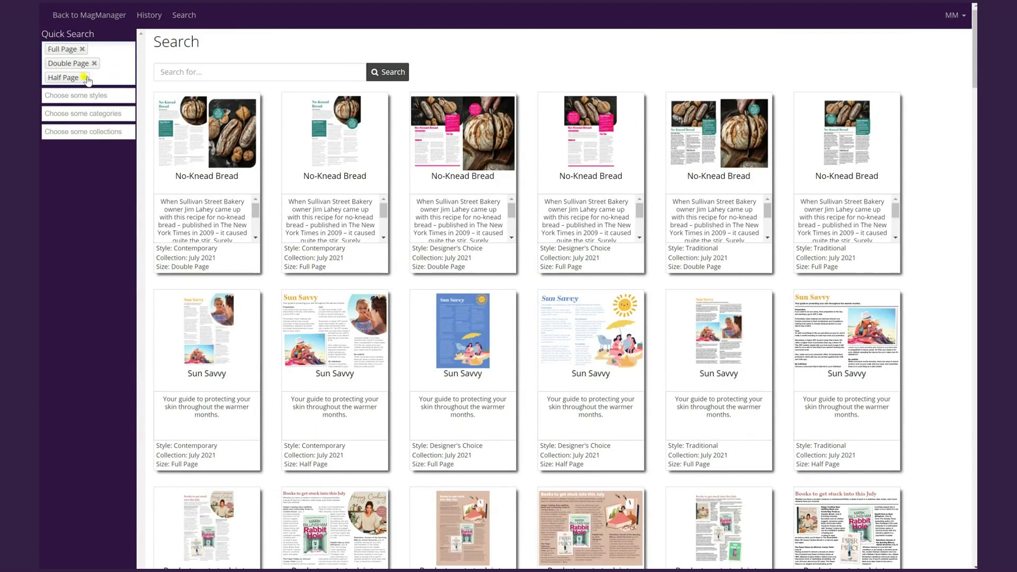
left_click(85, 78)
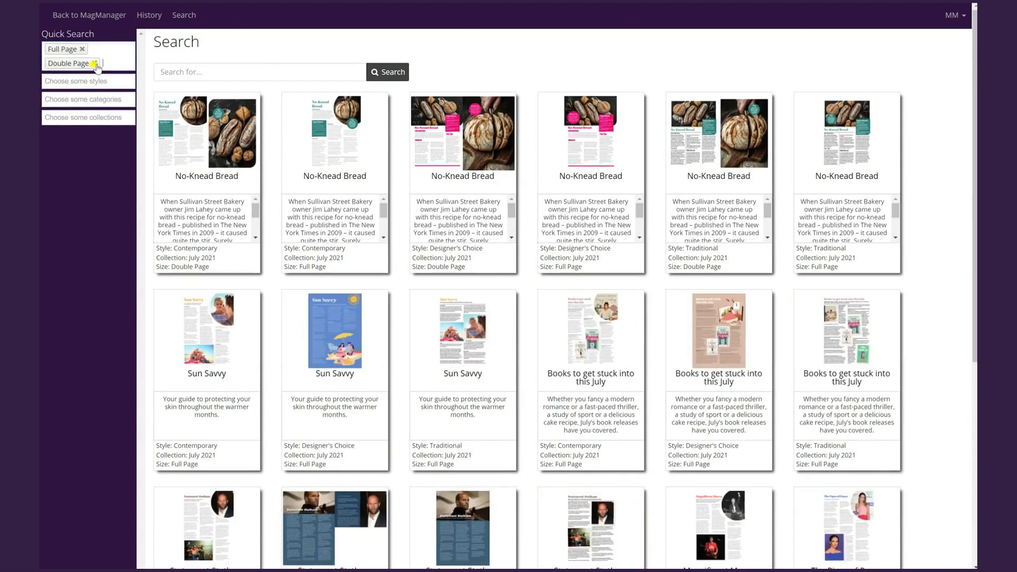
left_click(95, 64)
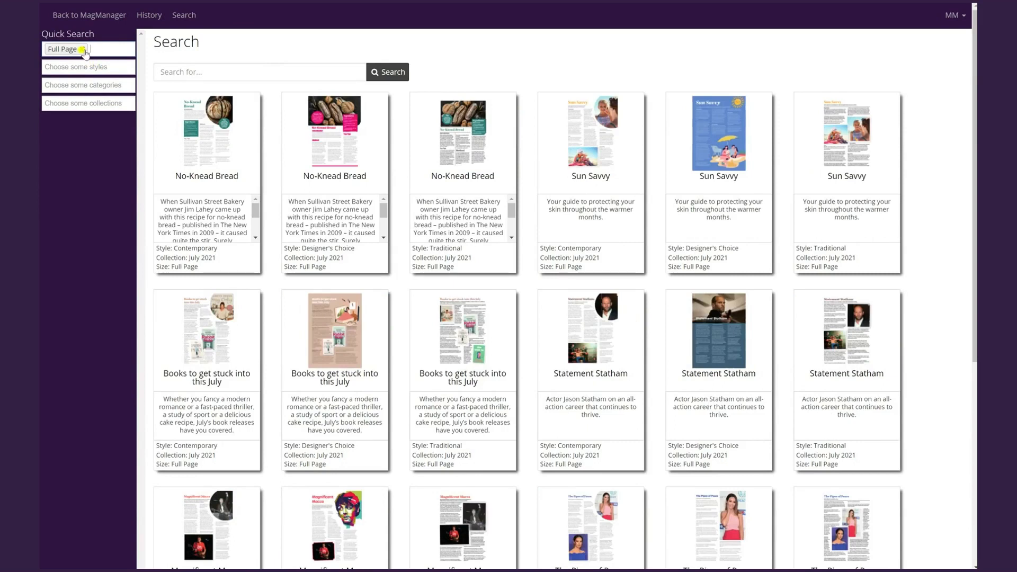
left_click(84, 50)
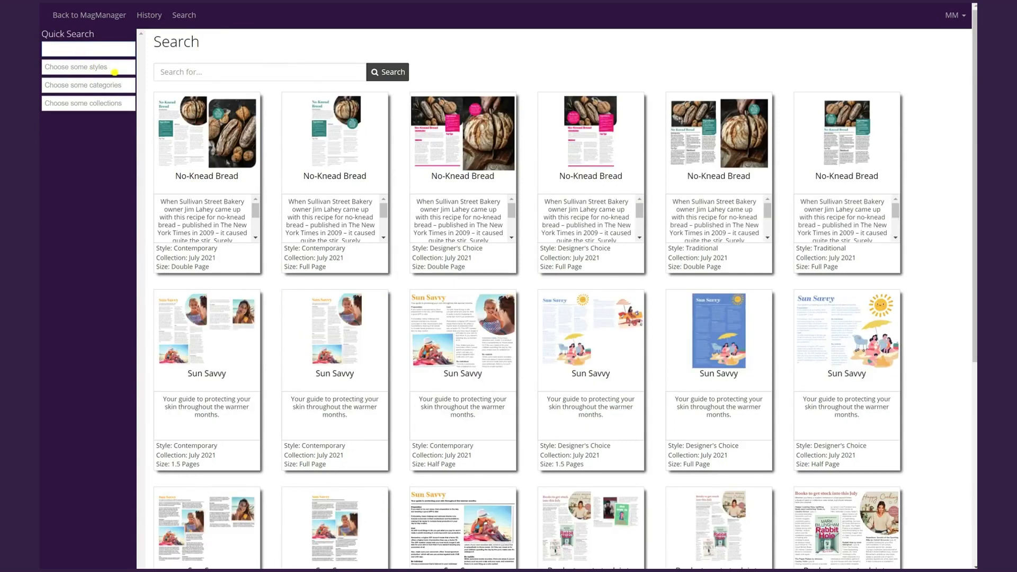
- View only the articles in the Traditional style and clear that style filter
left_click(117, 67)
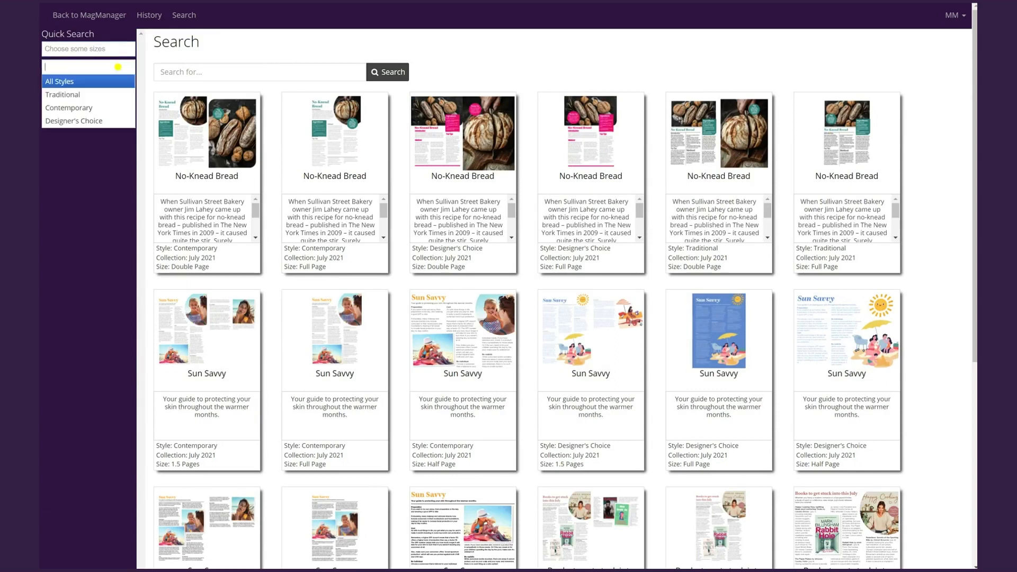
left_click(71, 96)
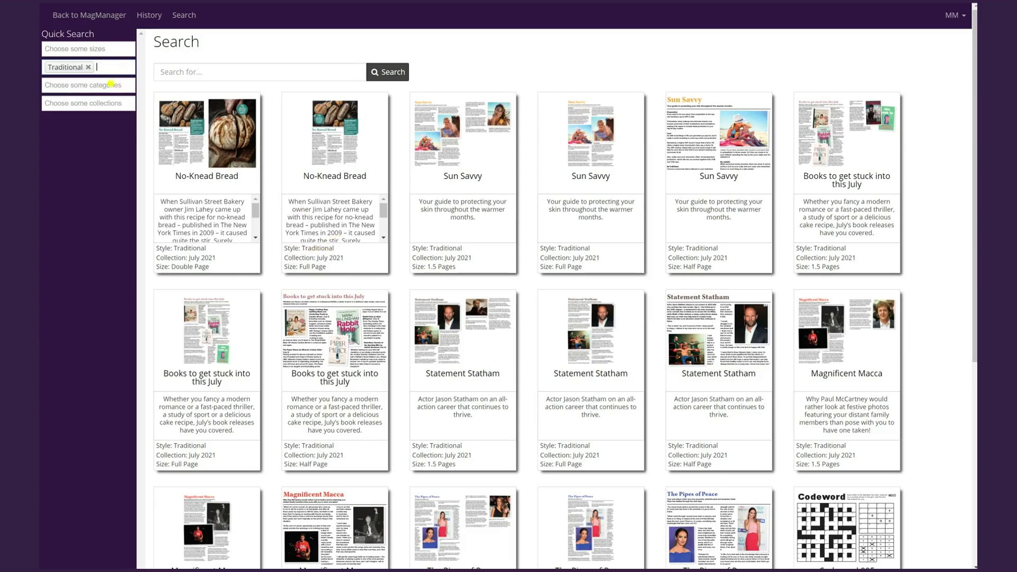
left_click(88, 67)
- View the articles in the Contemporary style and in the Designer's Choice style, clearing each style filter after viewing
left_click(88, 67)
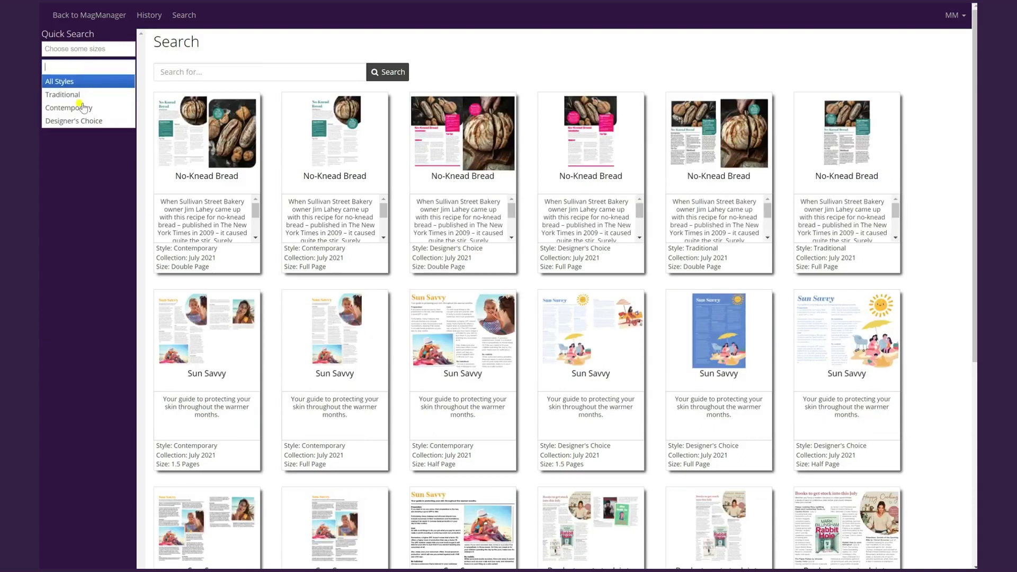
left_click(79, 108)
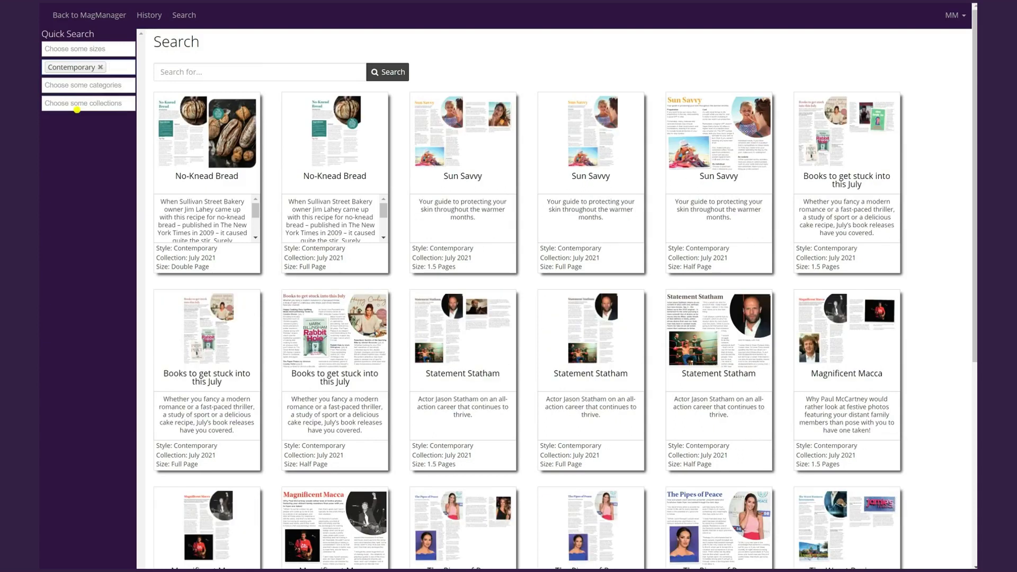
left_click(105, 67)
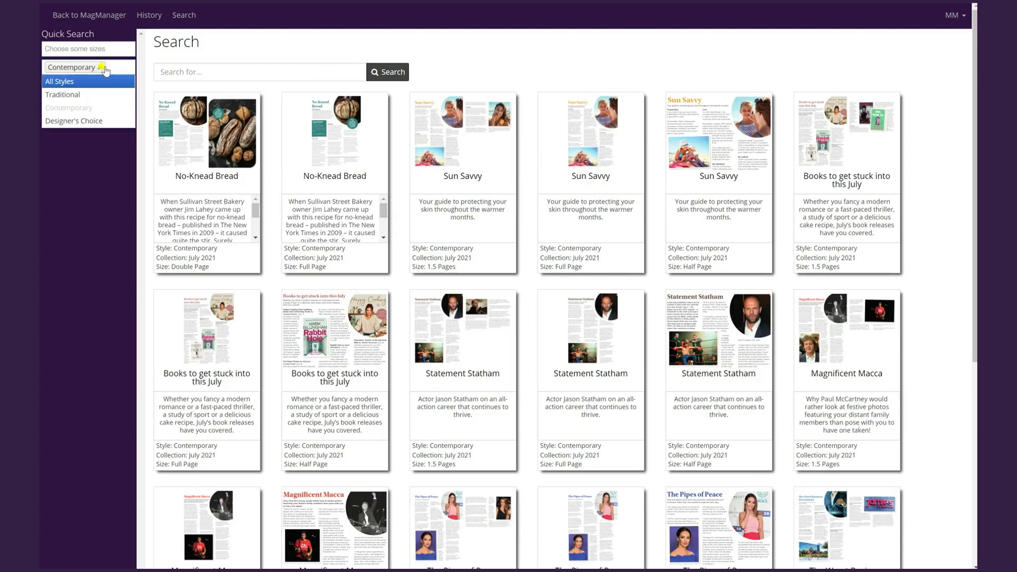
left_click(100, 67)
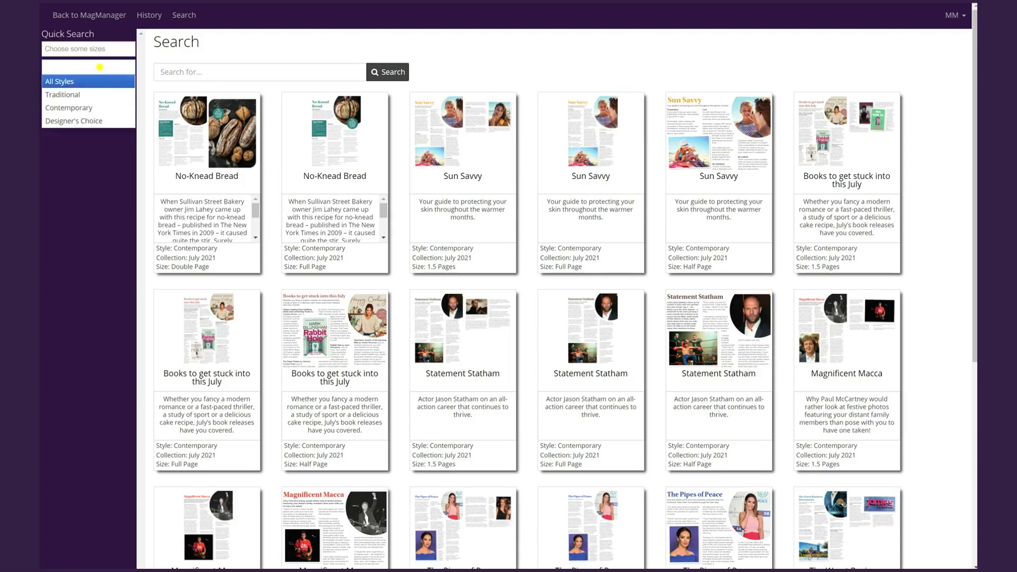
left_click(83, 123)
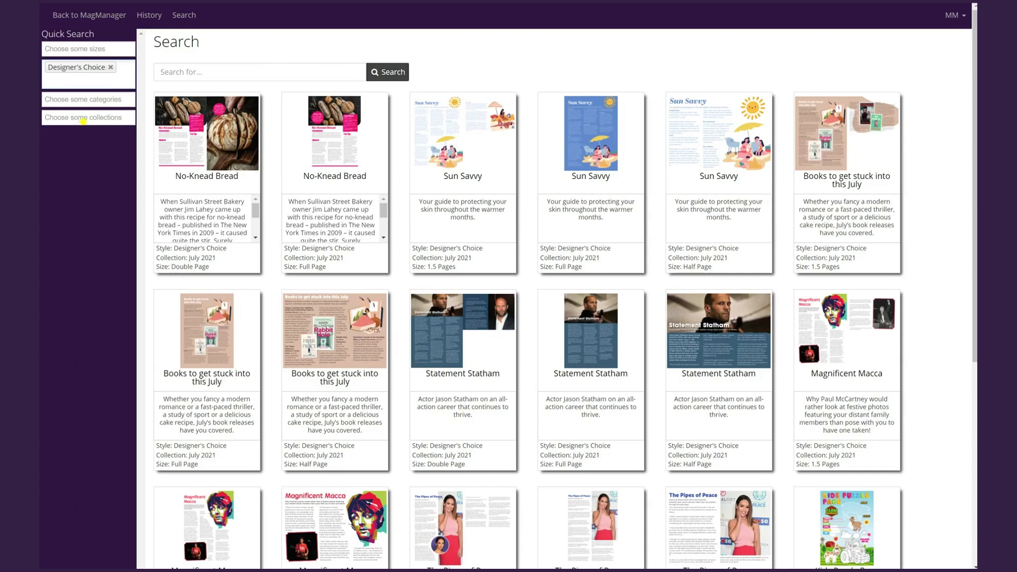
left_click(111, 68)
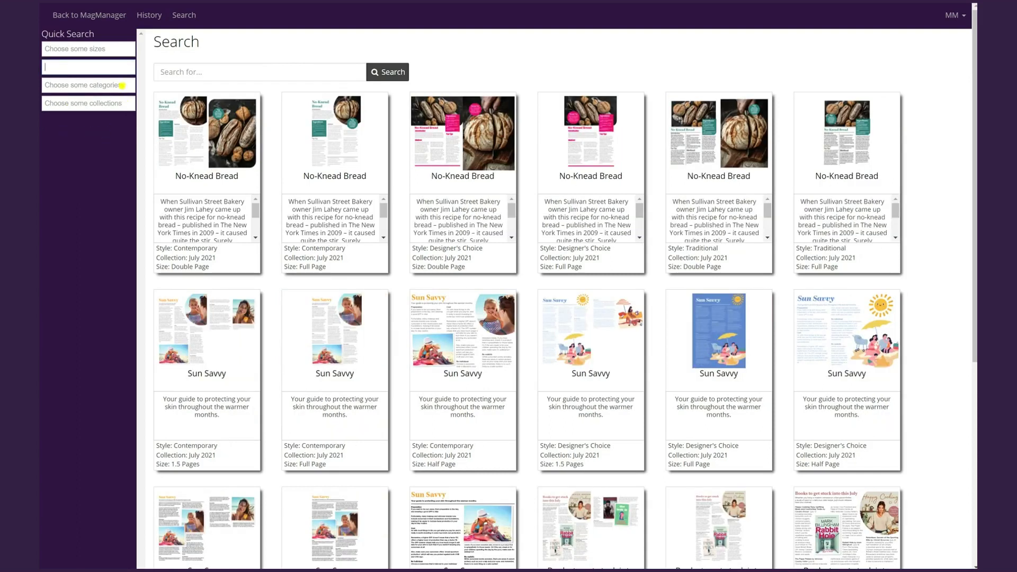
- Look through the available article categories without choosing one
left_click(120, 85)
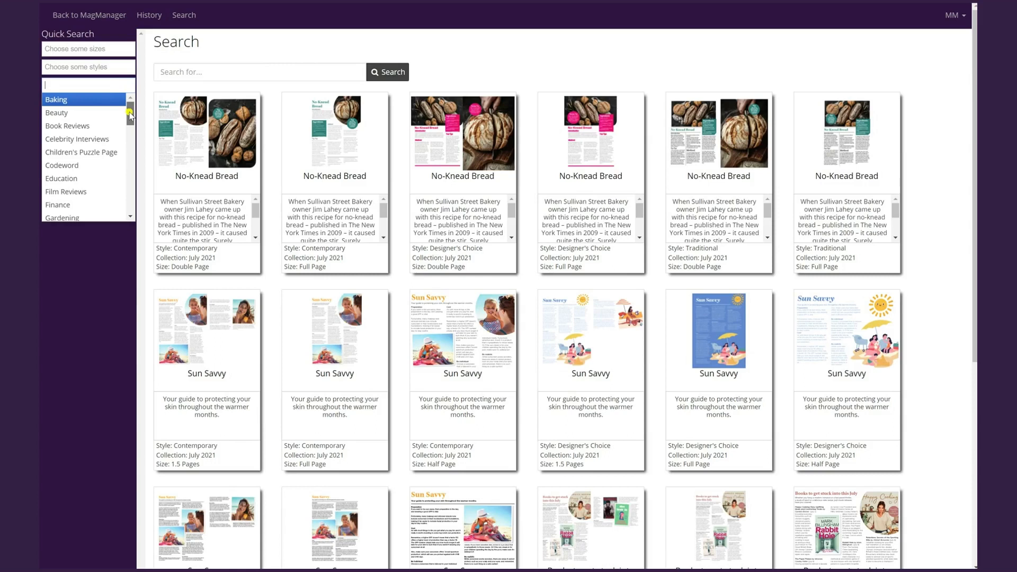
mouse_move(129, 112)
left_mouse_down()
mouse_move(132, 207)
mouse_move(130, 108)
left_mouse_up()
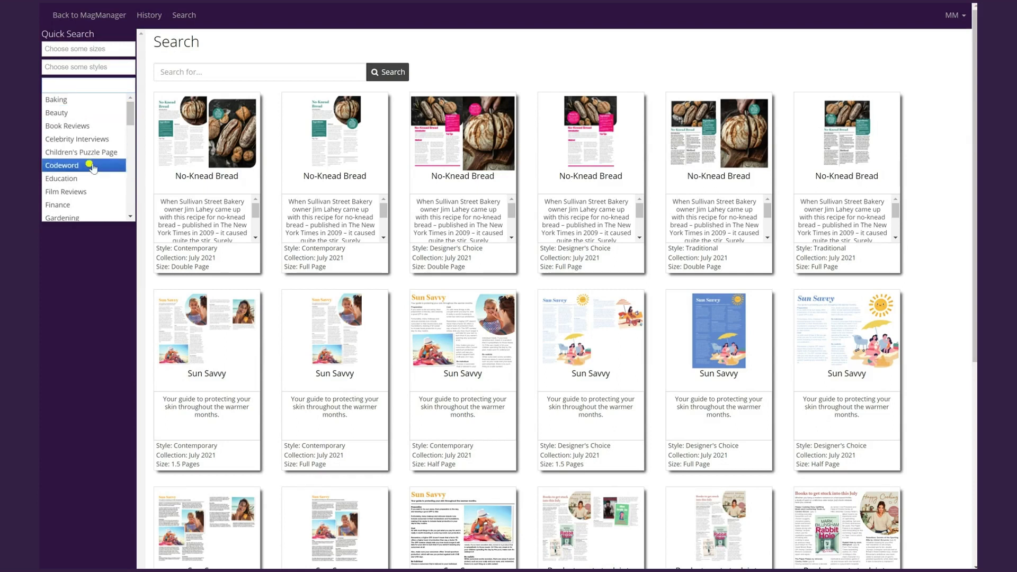
left_click(99, 248)
- Filter the articles by the July 2021 collection, look through the results and clear the collection filter
left_click(120, 104)
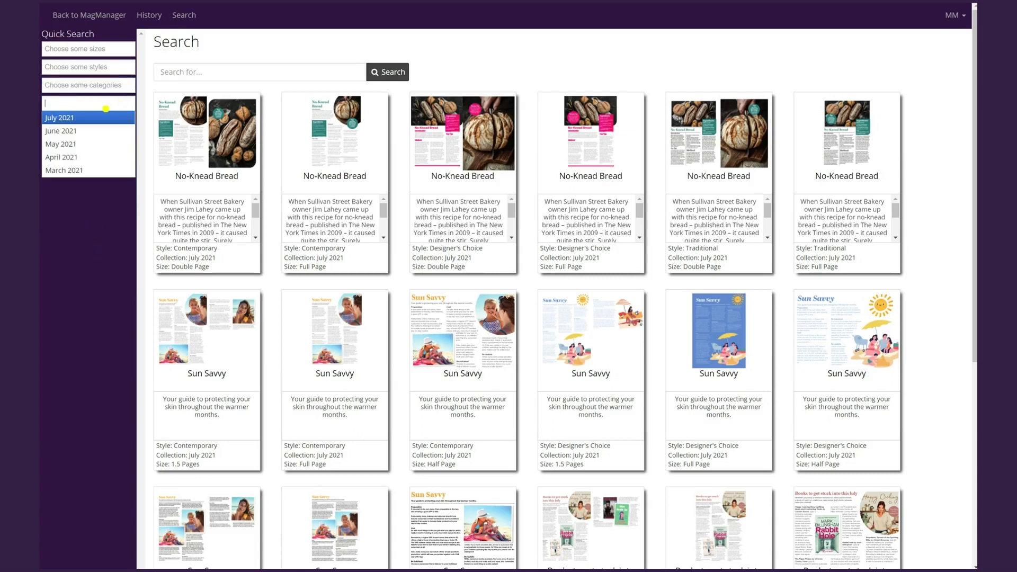
left_click(57, 118)
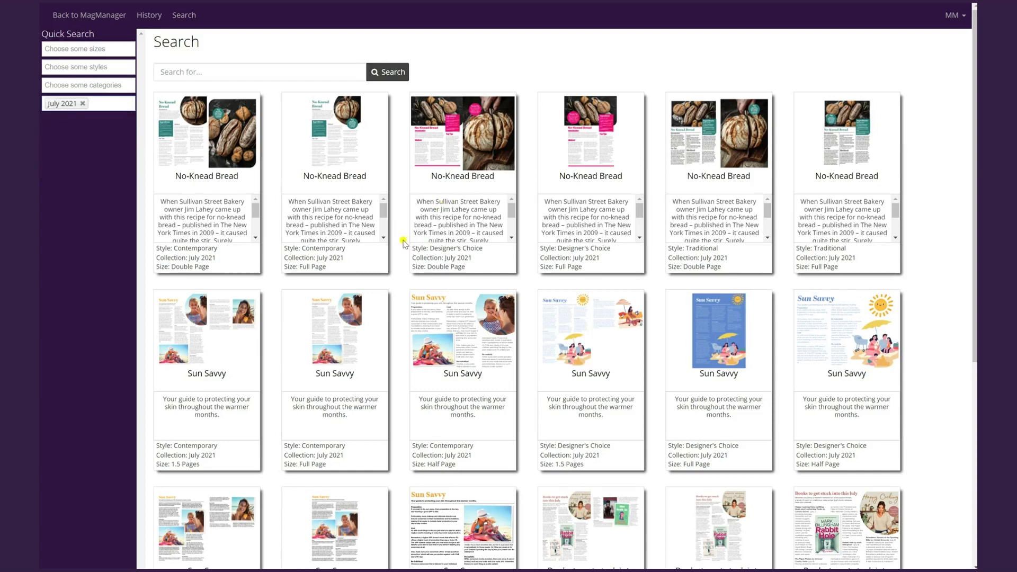
scroll(404, 244, "down", 3)
scroll(403, 244, "down", 8)
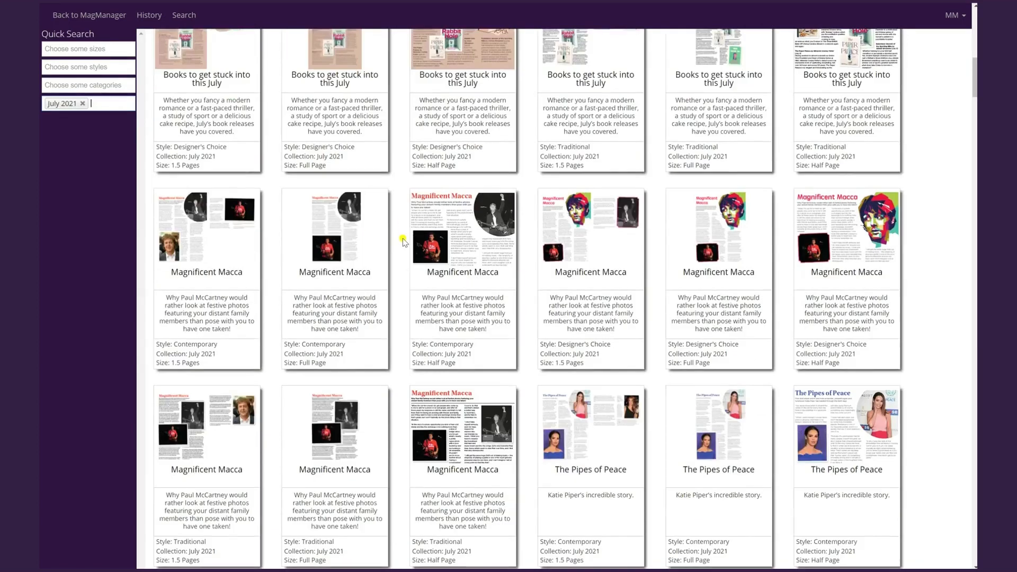
scroll(403, 243, "up", 10)
scroll(403, 243, "up", 3)
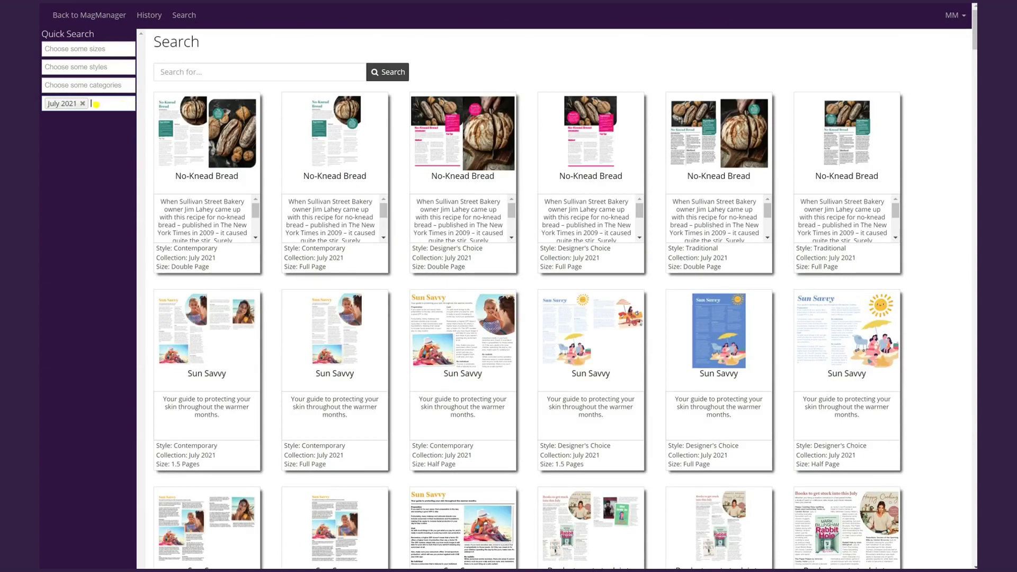
left_click(83, 105)
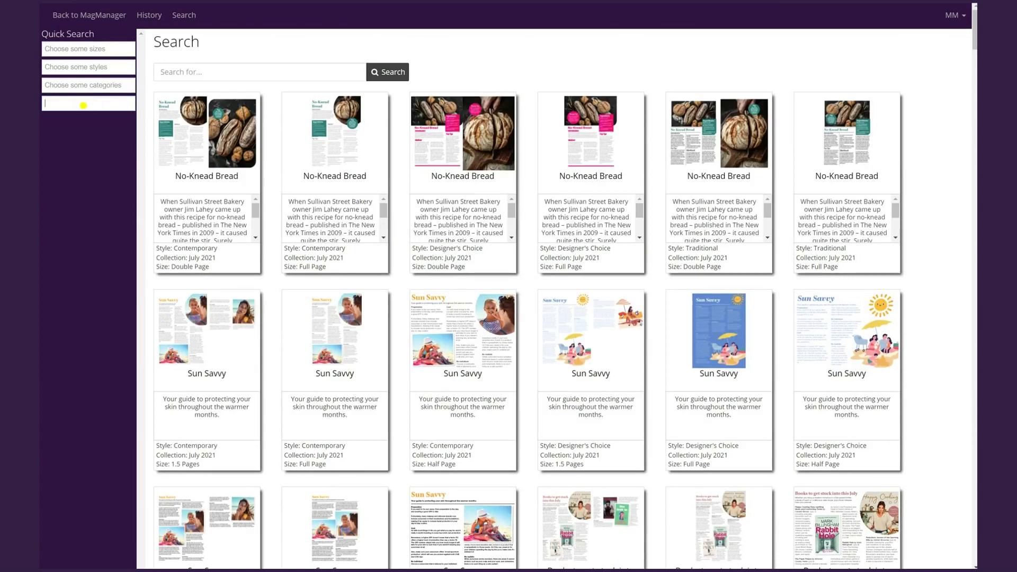
- Search the article library for "Sun Savvy"
left_click(180, 71)
type("Sun Savvy")
left_click(396, 73)
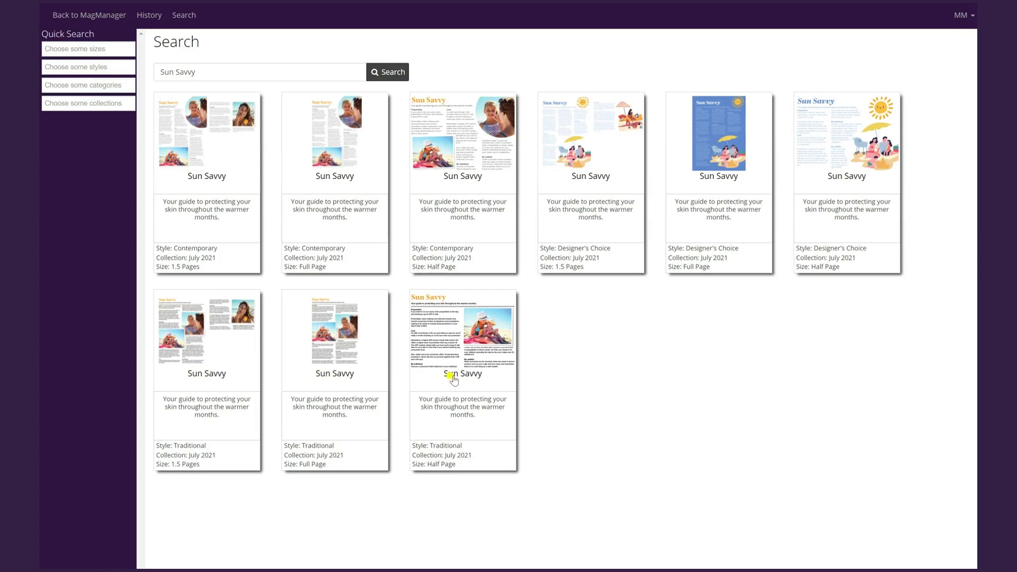
- Open the 1.5-page Contemporary Sun Savvy article and examine its page preview enlarged, returning it to normal size
left_click(206, 134)
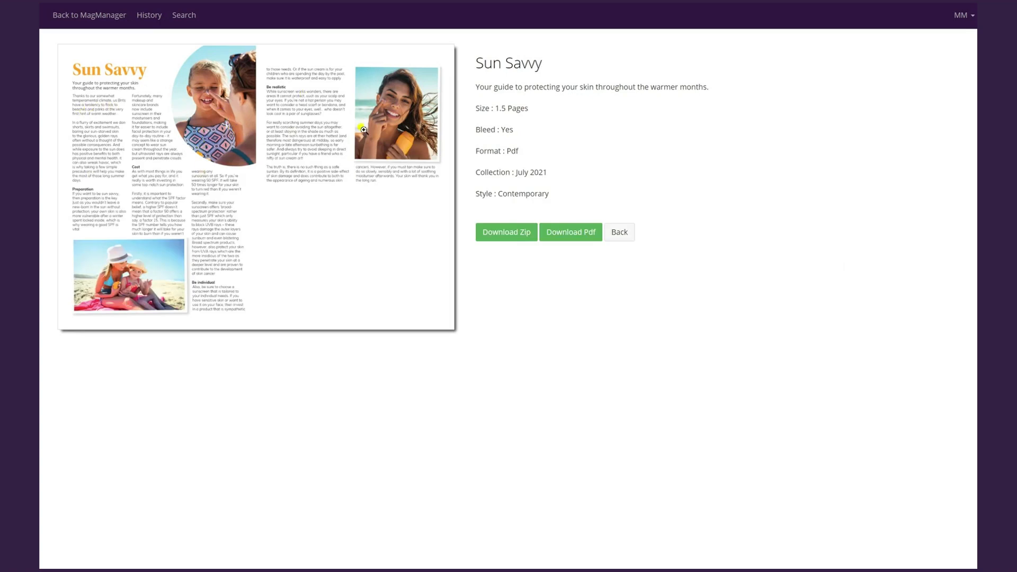
left_click(347, 226)
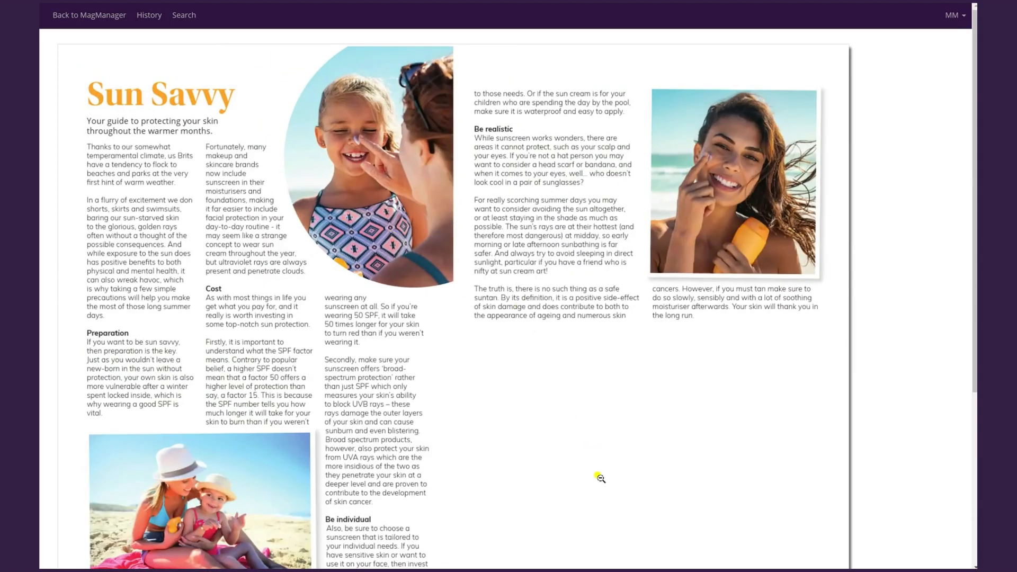
scroll(599, 472, "down", 2)
scroll(599, 472, "up", 2)
left_click(590, 428)
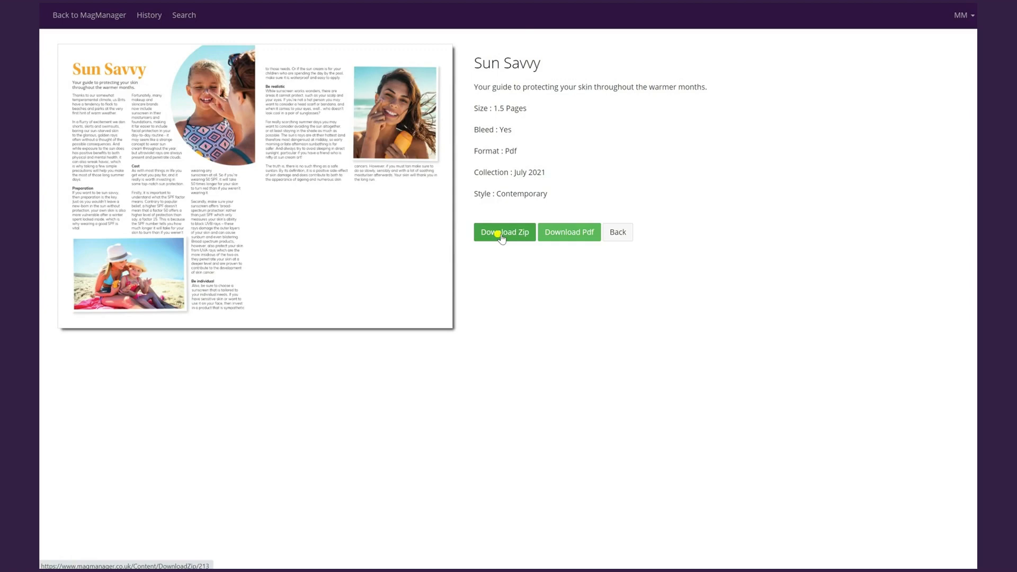
- Download the Sun Savvy article as a PDF and save it in the Downloads folder under the suggested file name
left_click(553, 241)
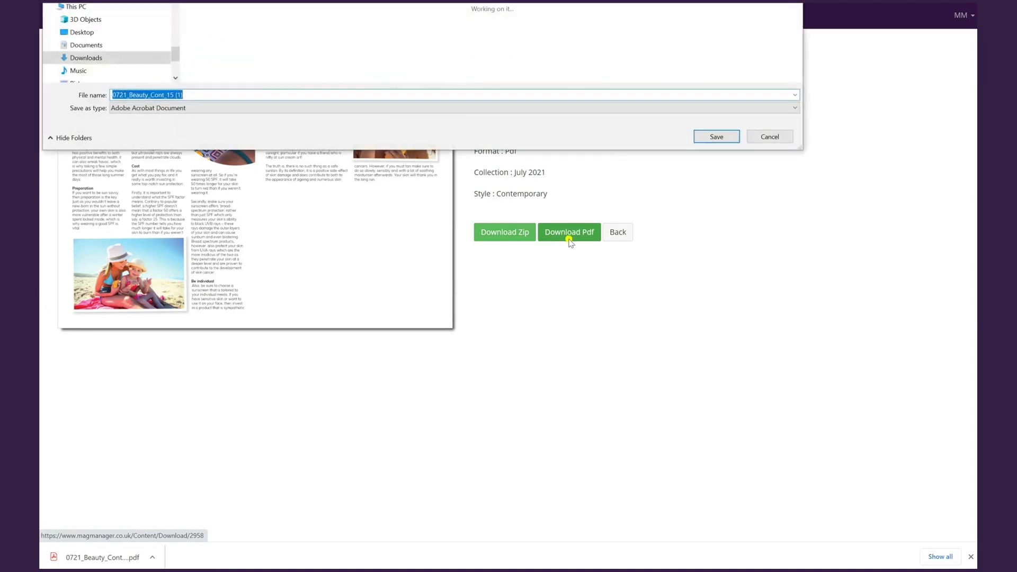
left_click(710, 138)
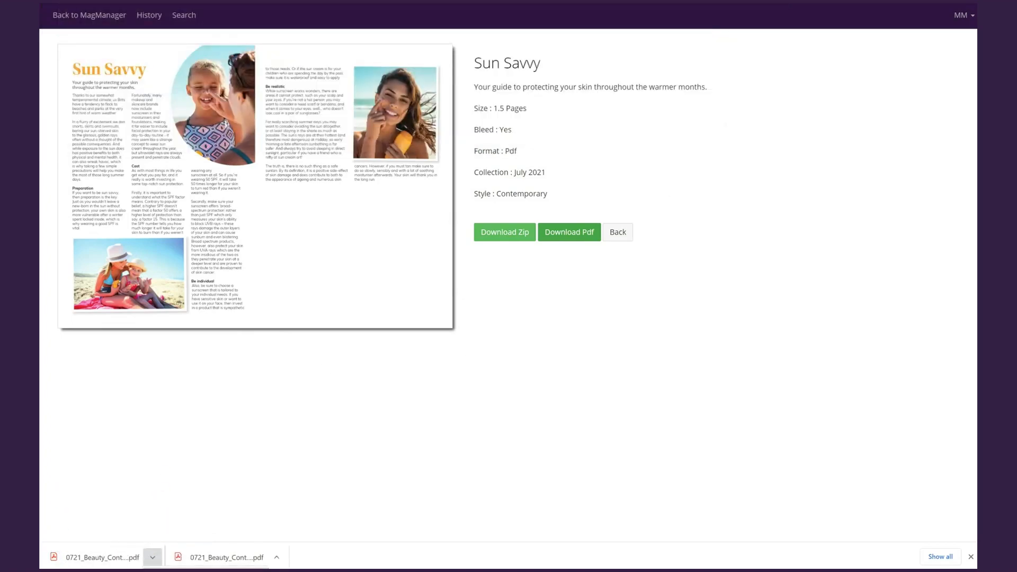
- View the downloaded Sun Savvy PDF, close it and return to the article search results
left_click(152, 557)
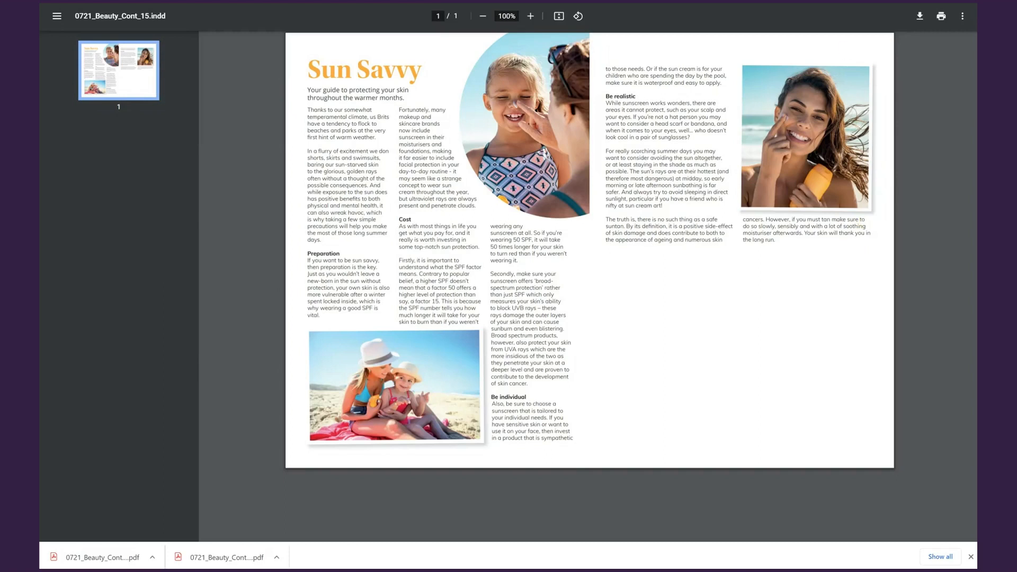
key("ctrl+w")
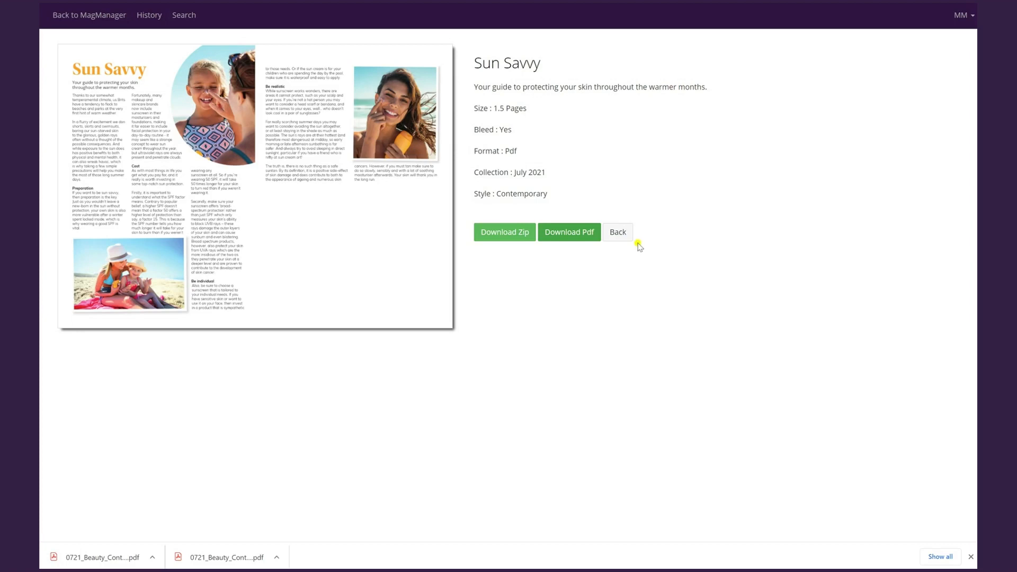
left_click(622, 233)
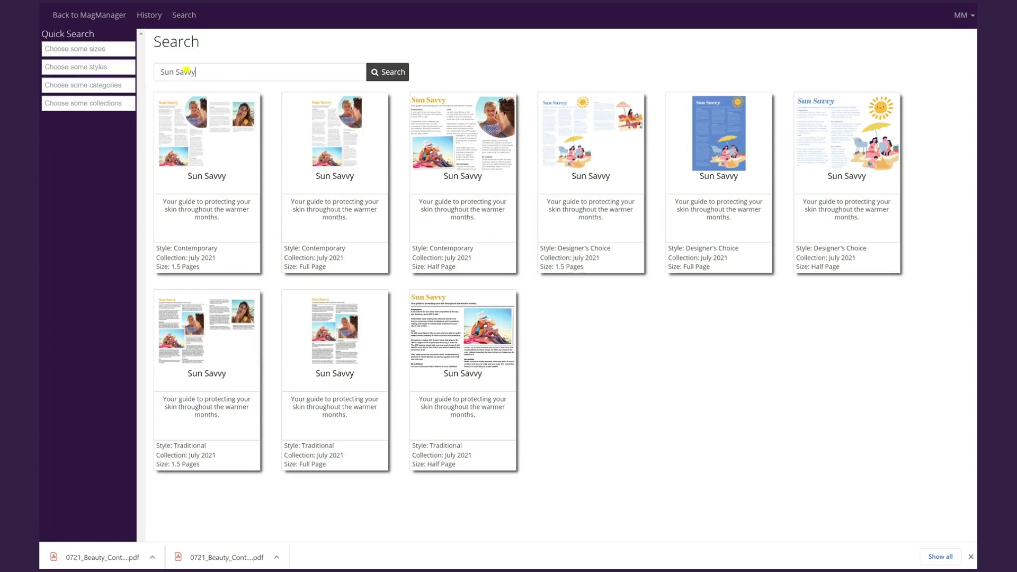
- Clear the "Sun Savvy" search text and view the article download history
left_click_drag(196, 71, 150, 68)
key("BackSpace")
left_click(150, 16)
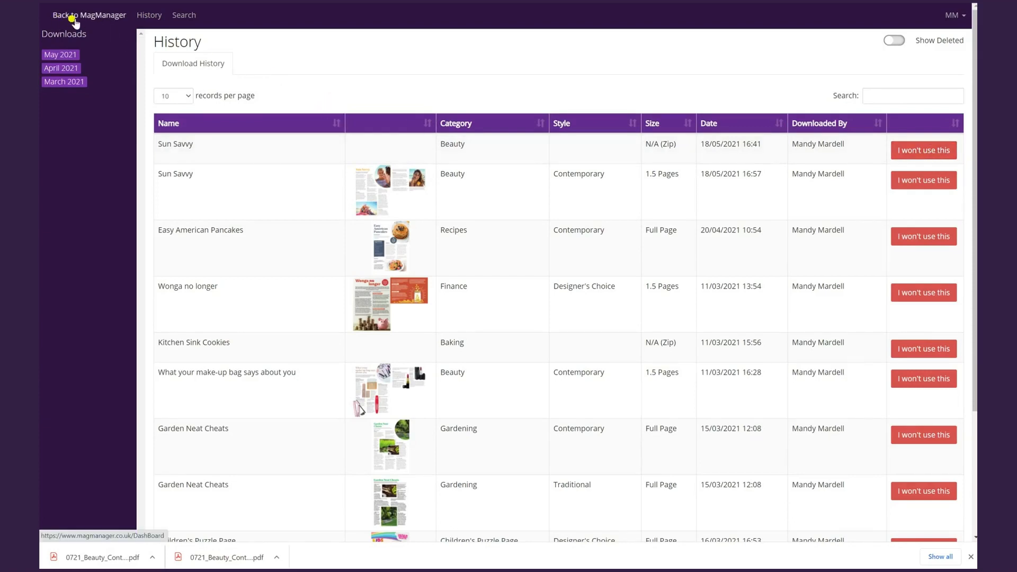
- Return to MagManager and open the flat plan of the March 2021 issue of Village Voice
left_click(101, 19)
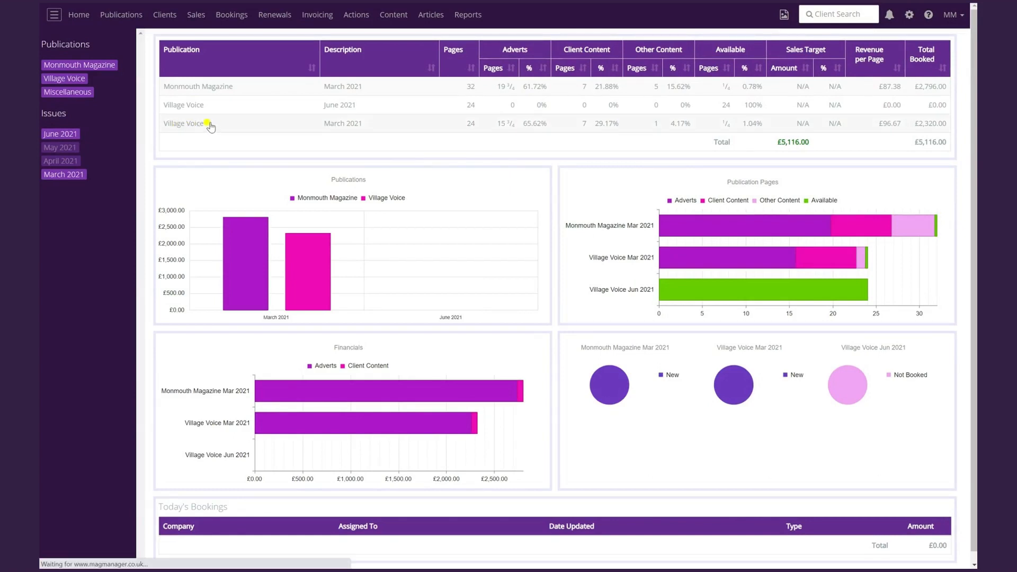
left_click(210, 125)
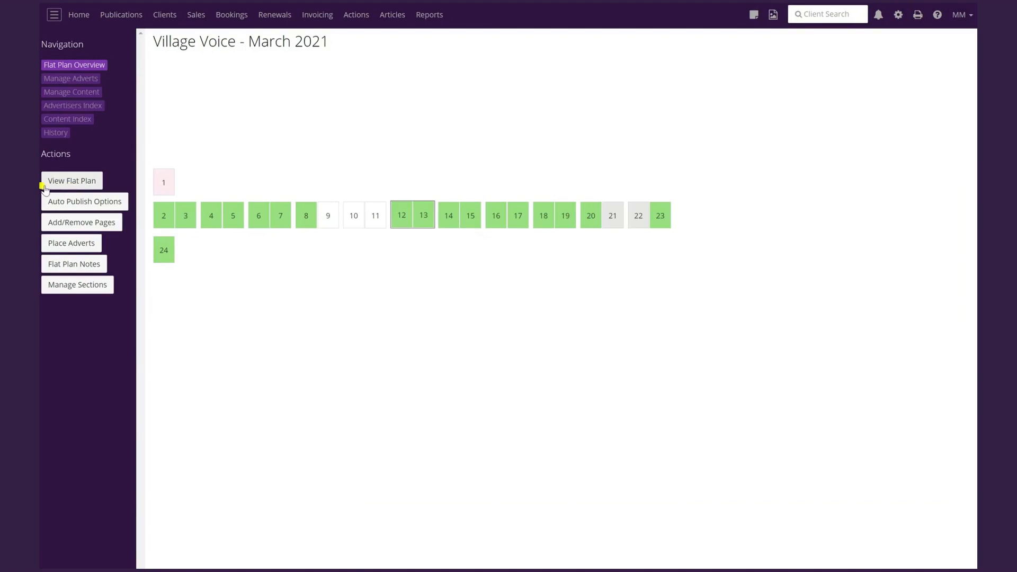
left_click(74, 182)
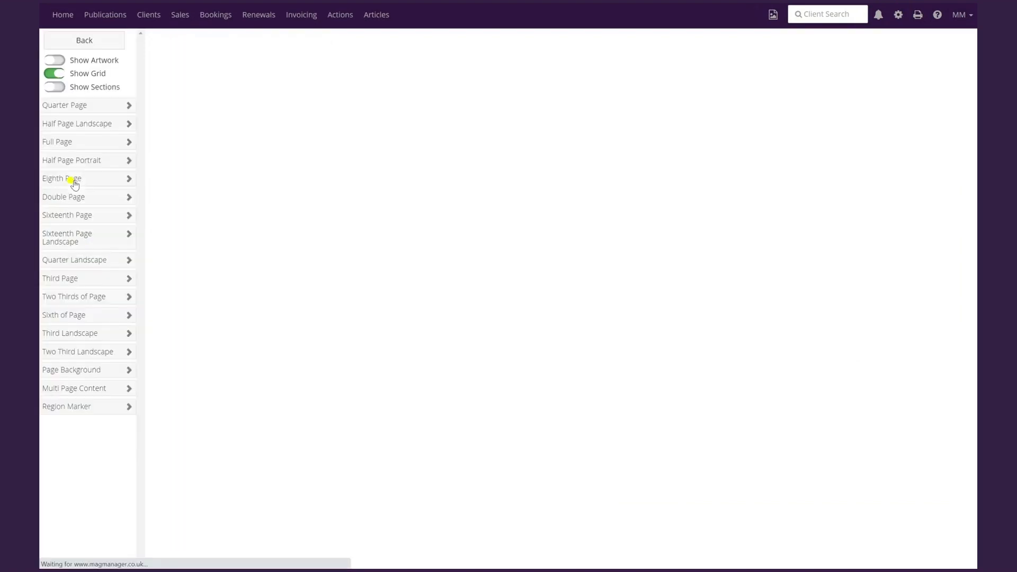
- Add library content as multi-page content on empty page 10 of the flat plan
scroll(291, 171, "down", 1)
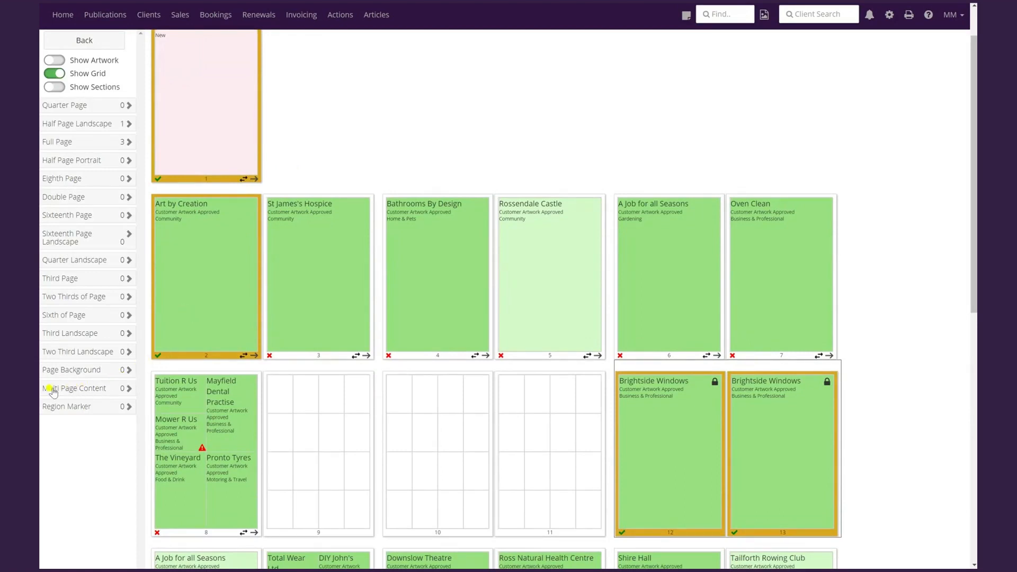
left_click(131, 389)
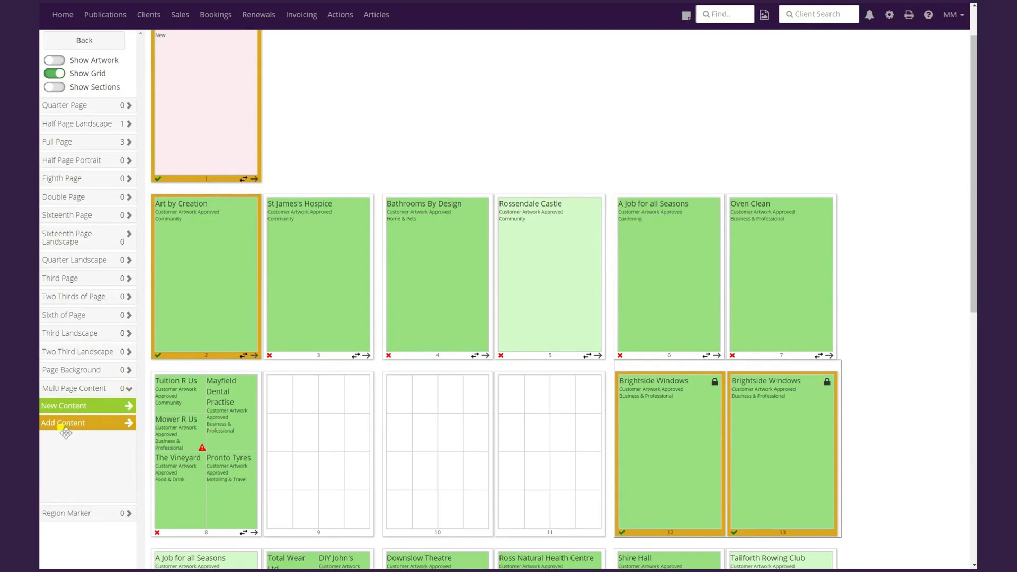
left_click_drag(78, 433, 385, 413)
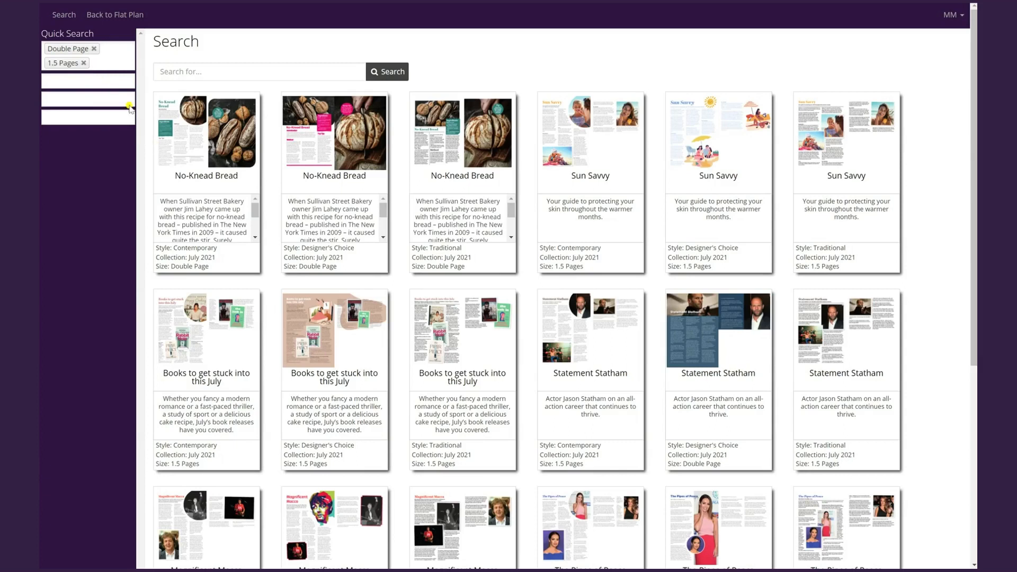
- Filter the articles by the Contemporary style and the Beauty and Gardening categories
left_click(118, 80)
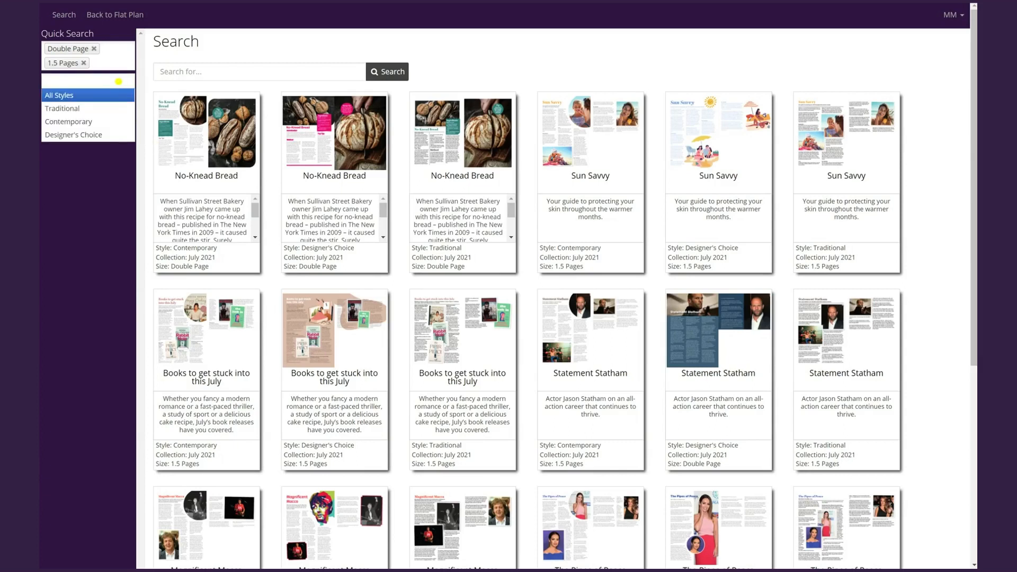
left_click(70, 122)
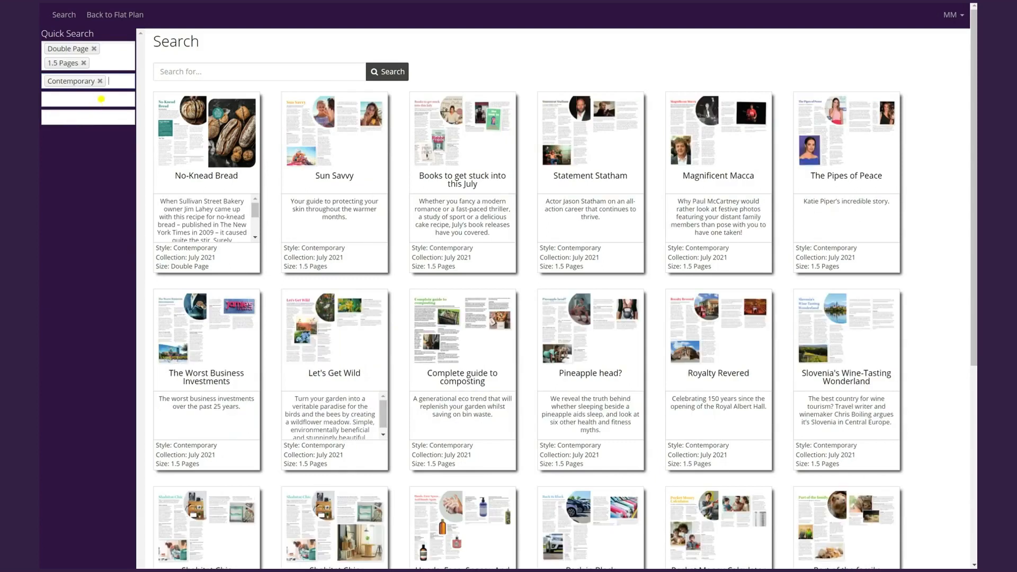
left_click(101, 99)
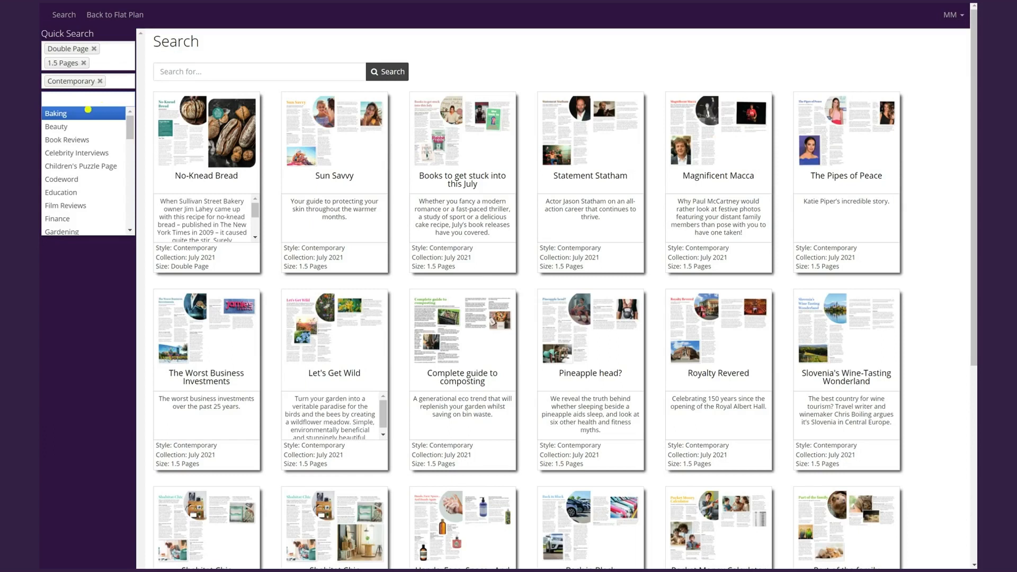
left_click(67, 128)
left_click(103, 100)
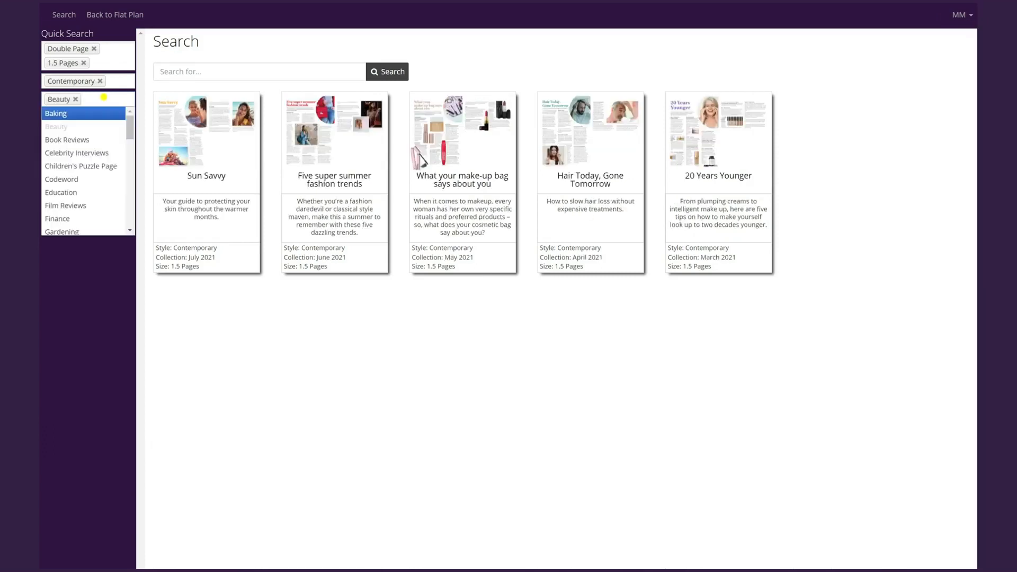
left_click(82, 229)
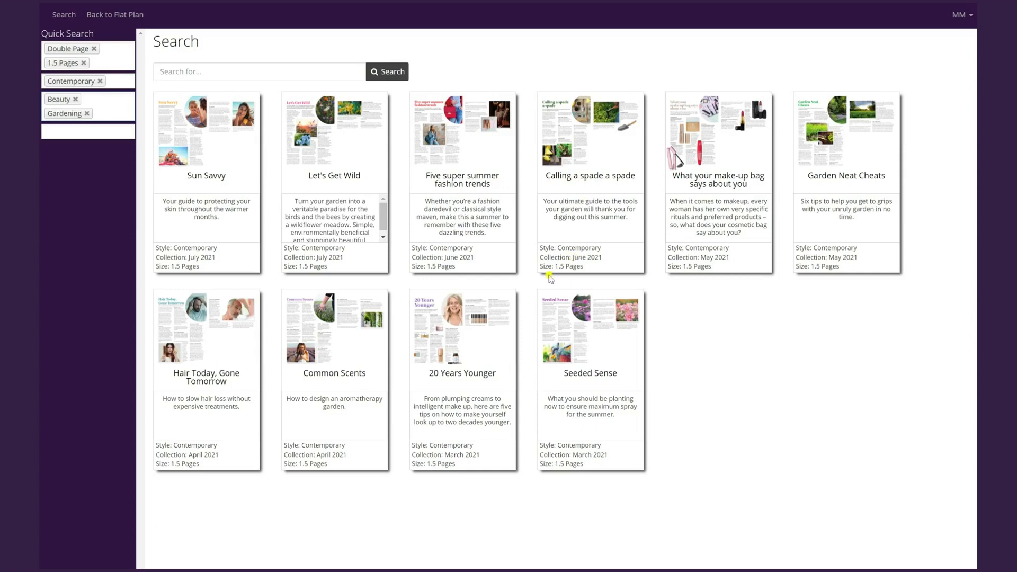
- Open the "Calling a spade a spade" article and examine its page preview enlarged, returning it to normal size
left_click(583, 173)
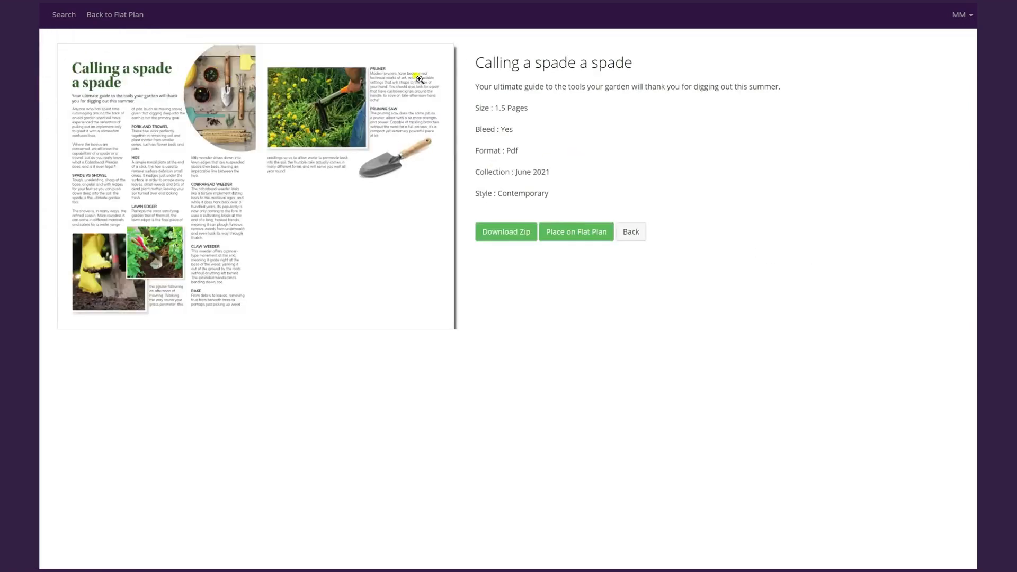
left_click(304, 222)
scroll(424, 234, "down", 2)
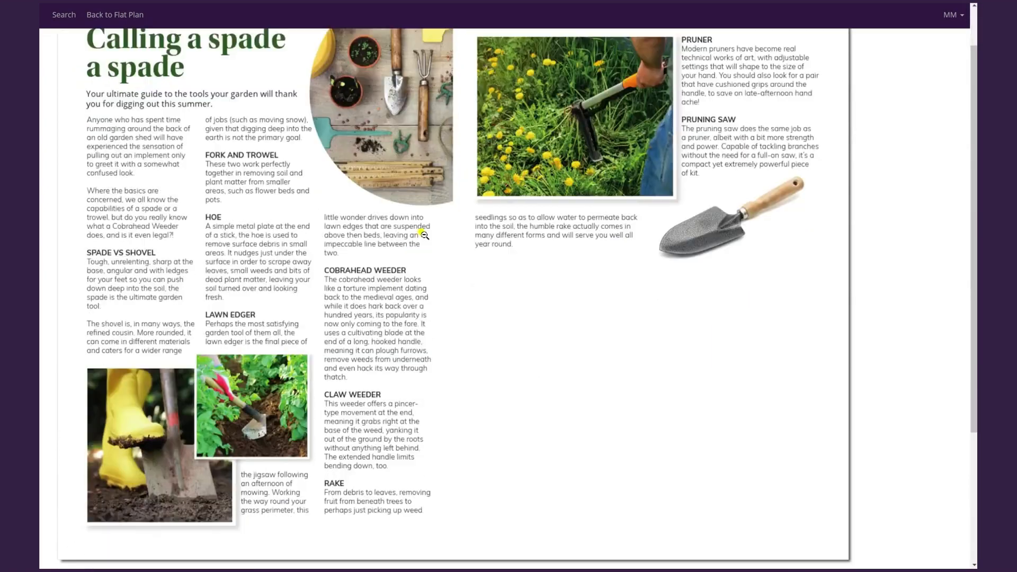
scroll(423, 235, "up", 2)
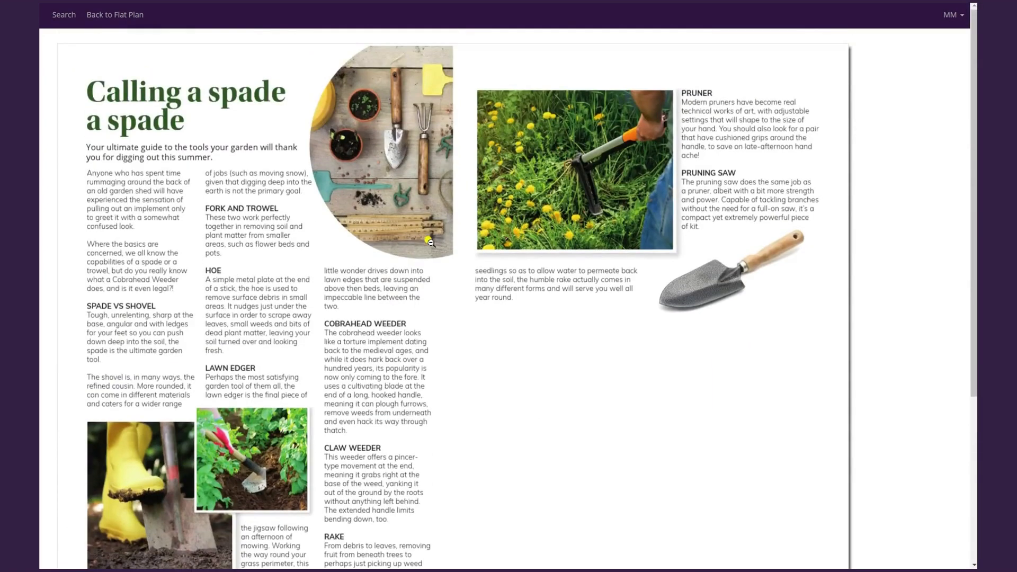
left_click(524, 376)
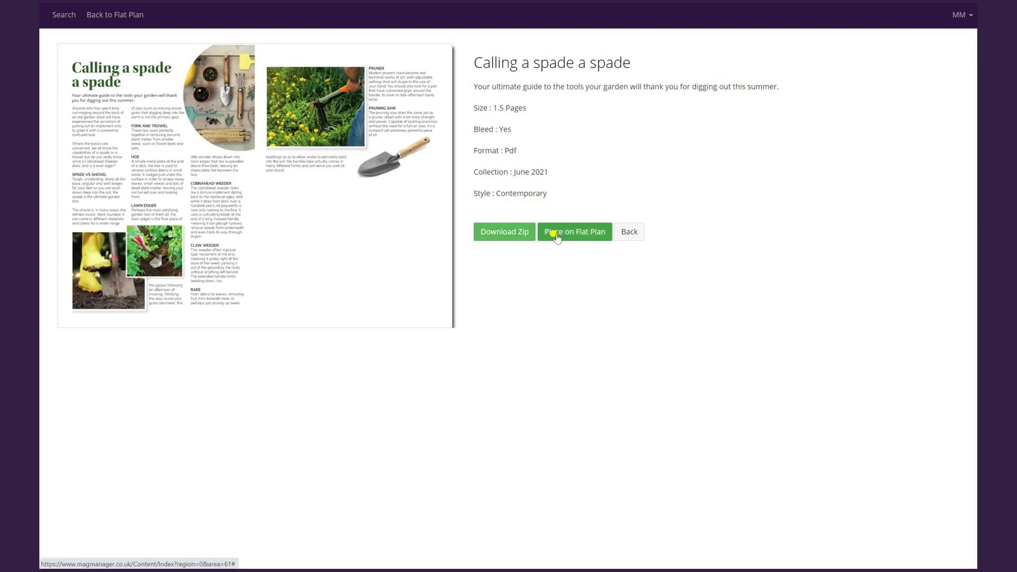
- Place the article on the flat plan with status Artwork Approved and In Index turned off, and save its content details
left_click(585, 232)
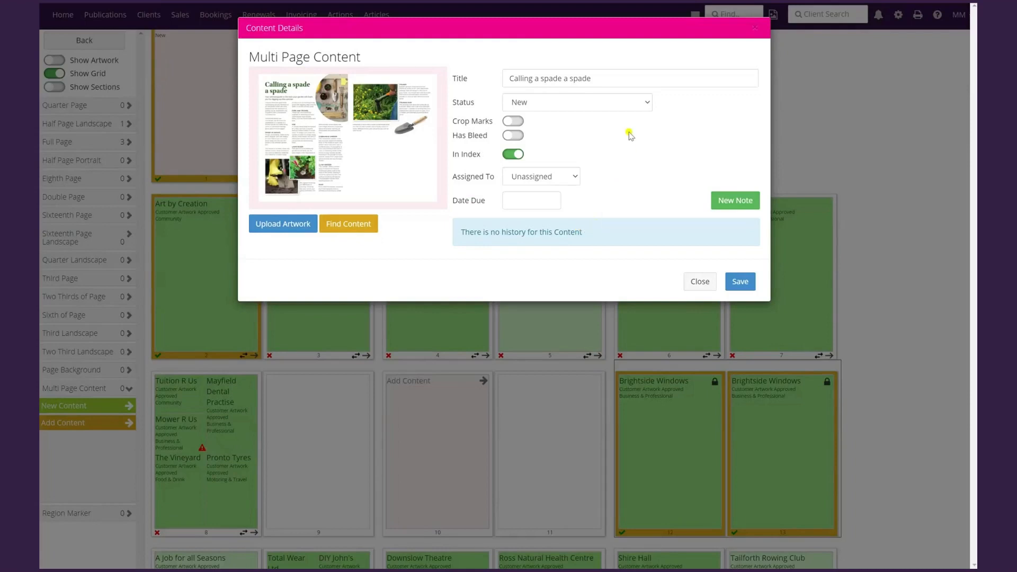
left_click(645, 105)
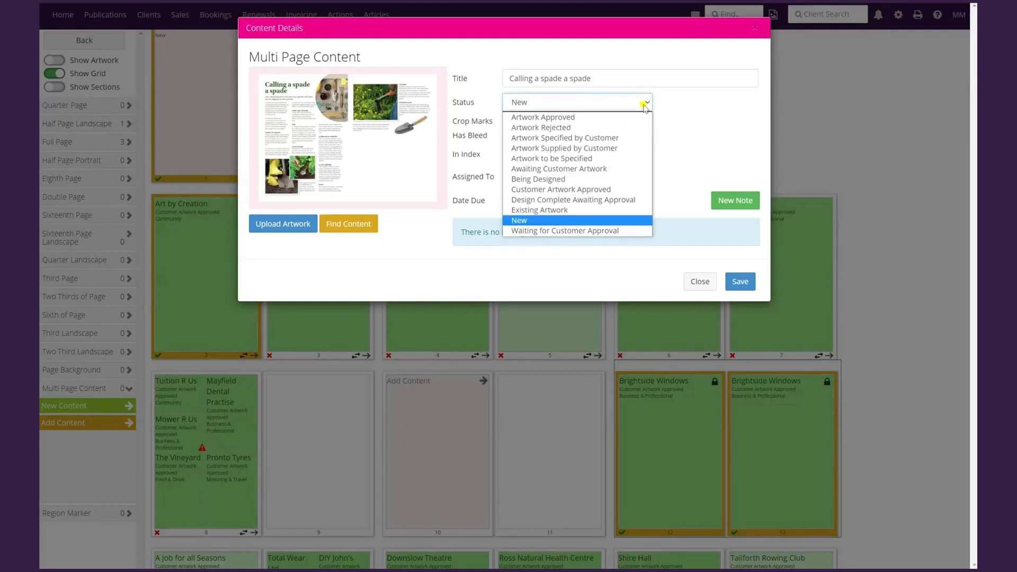
left_click(593, 117)
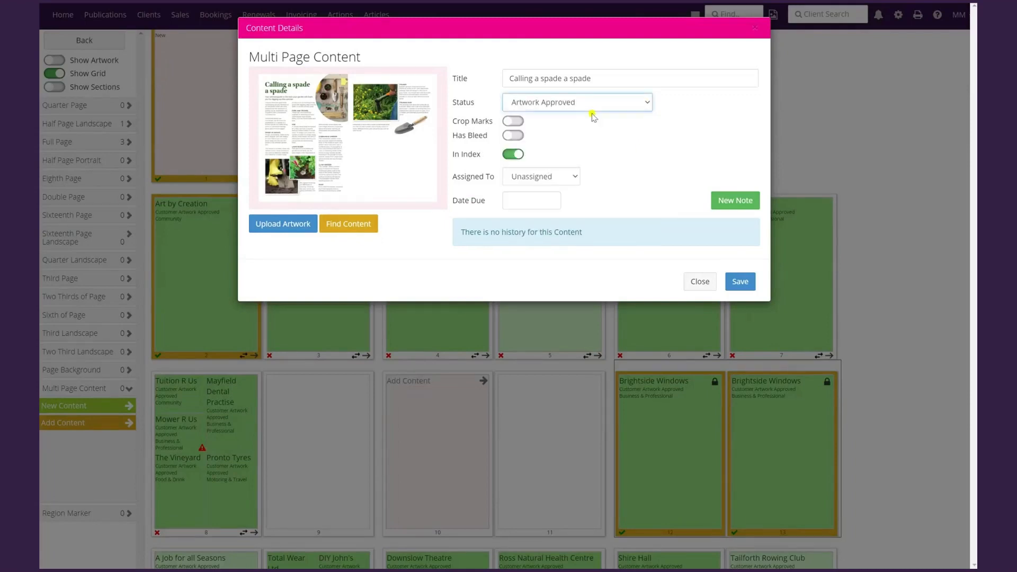
left_click(513, 154)
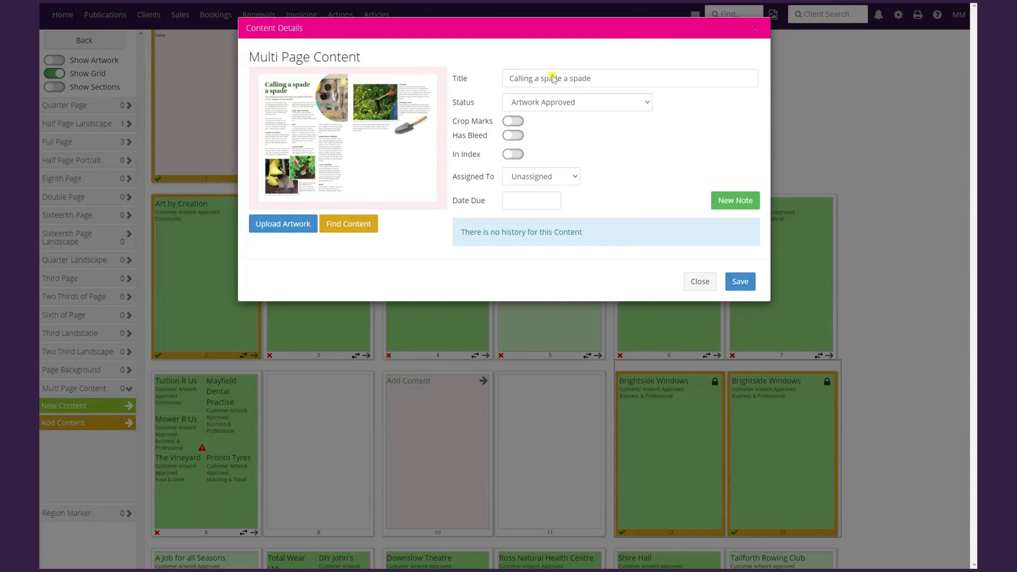
left_click(740, 281)
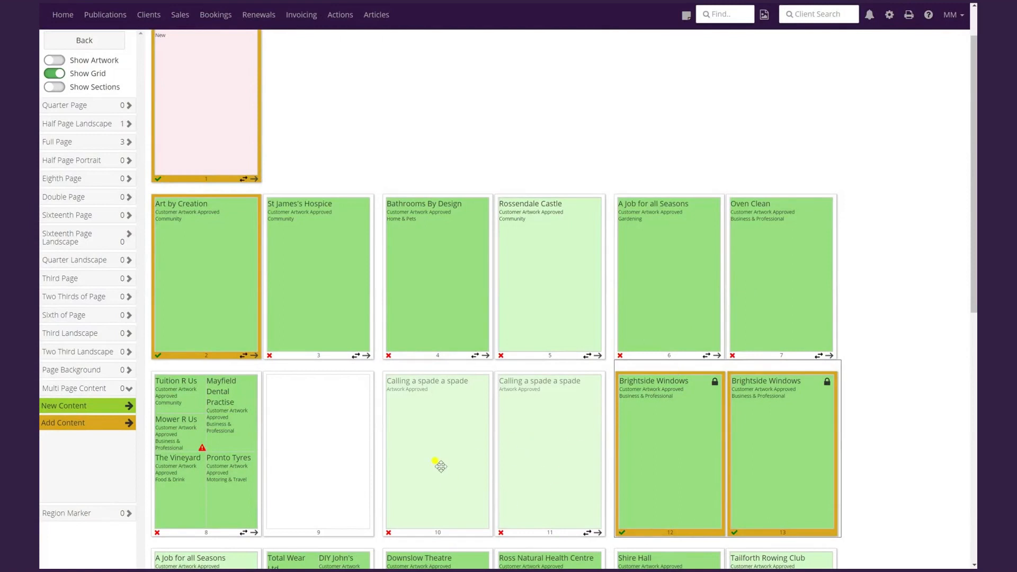
- Show the artwork on the flat plan and place the waiting half page landscape advert on the lower half of page 11
left_click(55, 60)
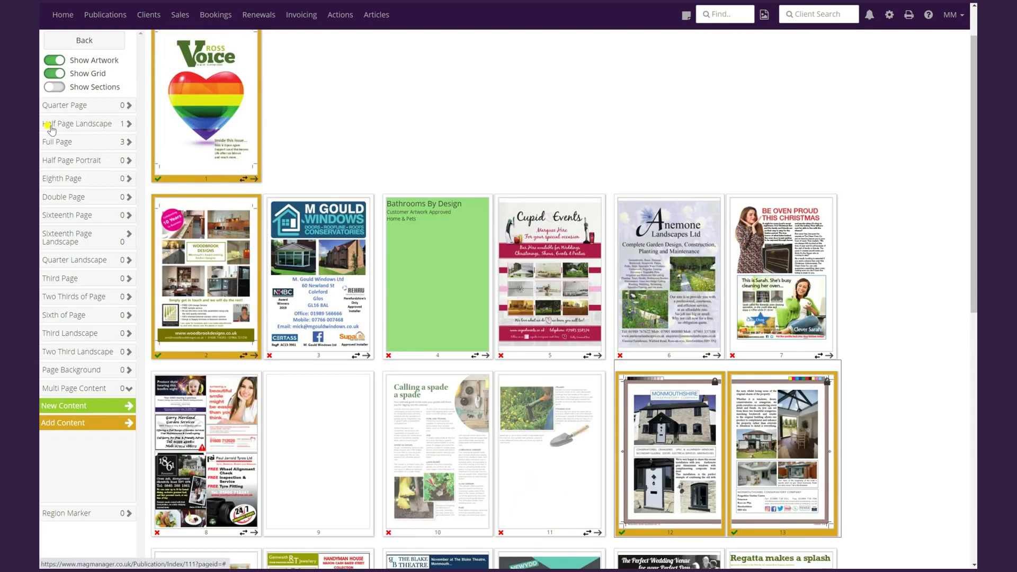
left_click(131, 126)
left_click_drag(59, 197, 514, 461)
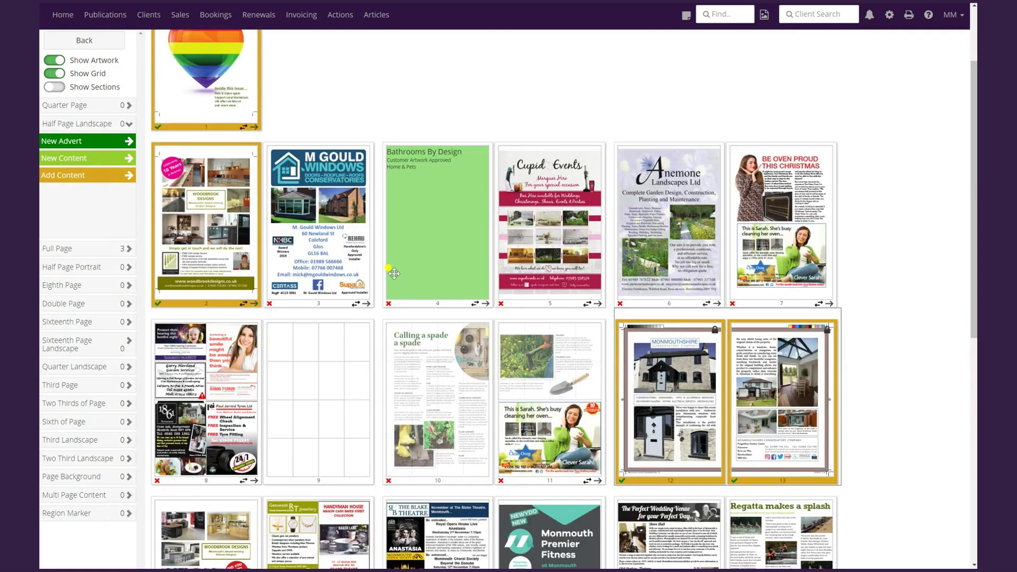
- Add library content as full page content on empty page 9 of the flat plan
scroll(390, 273, "down", 1)
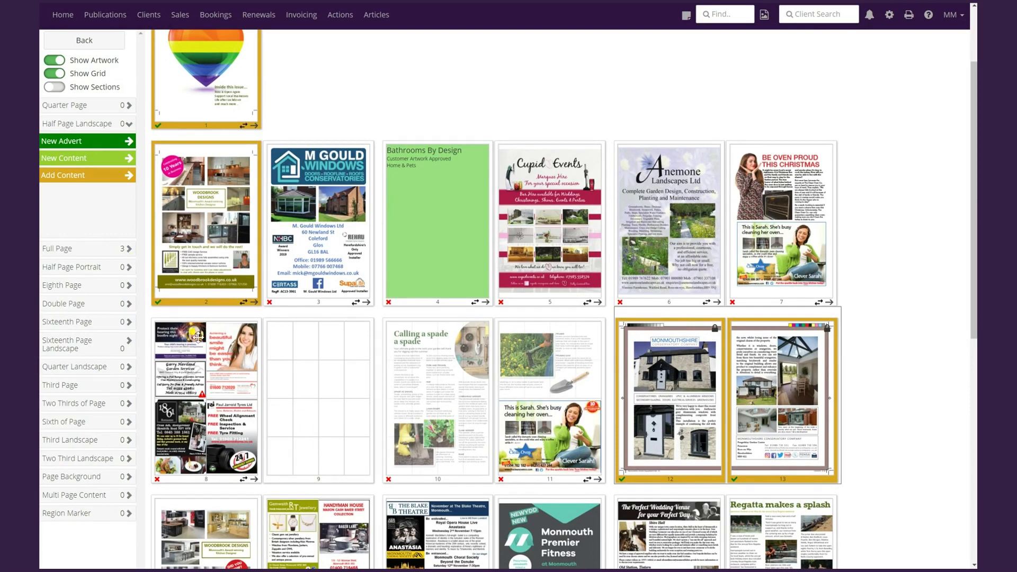
left_click(131, 252)
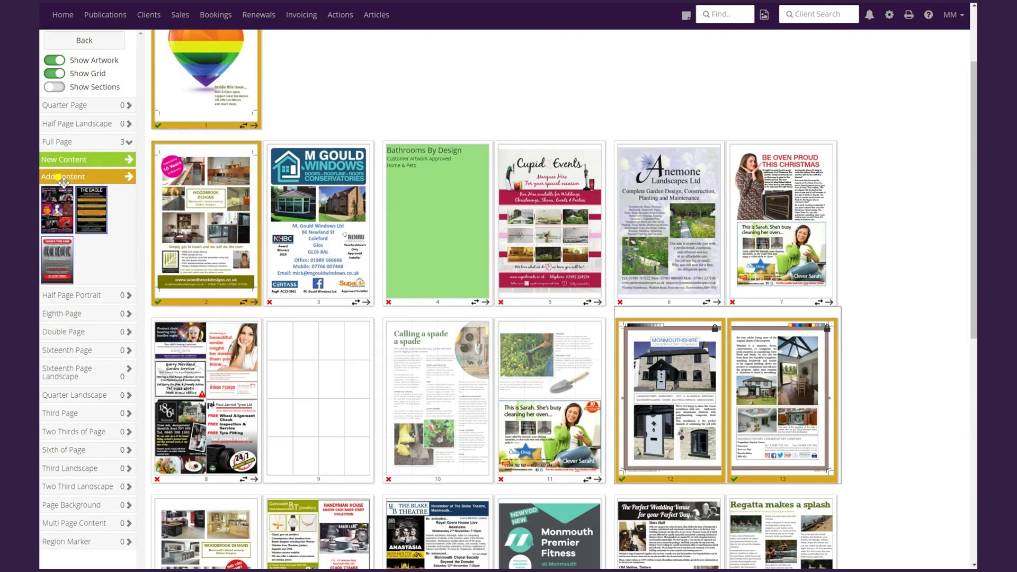
left_click_drag(62, 181, 280, 341)
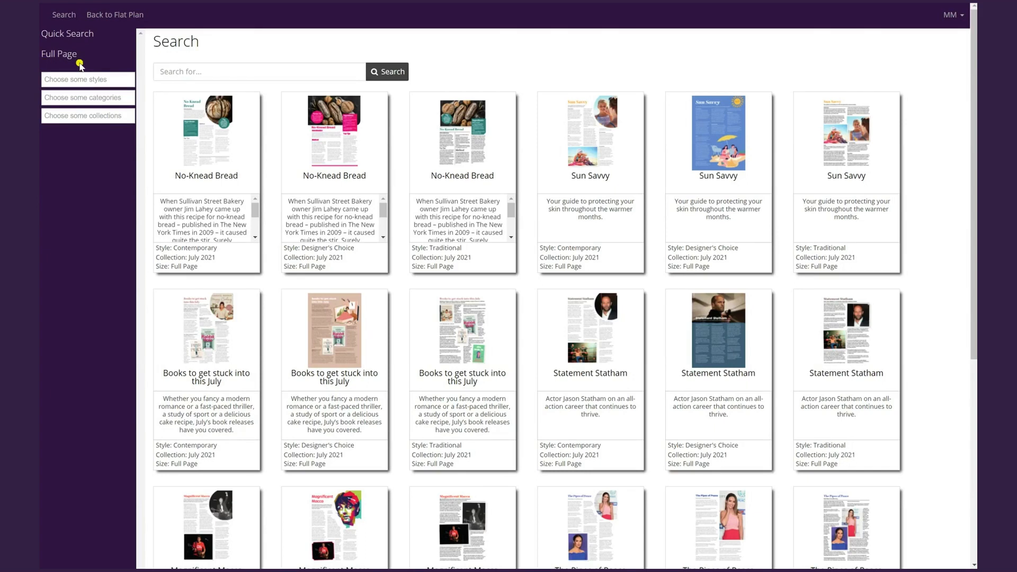
- Filter the full page articles by All Styles and the Beauty, Gardening and Celebrity Interviews categories, and check the available collections
left_click(112, 79)
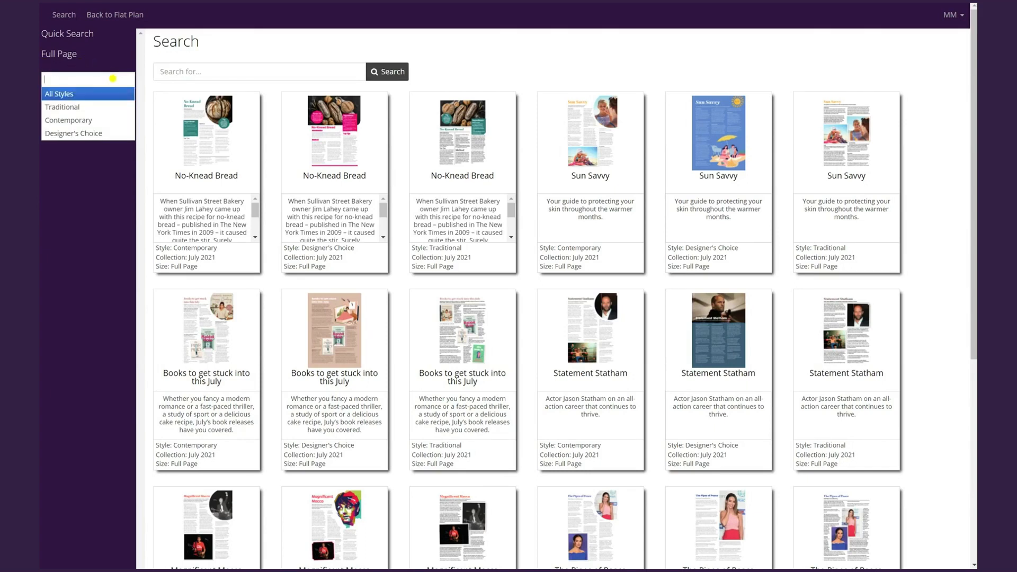
left_click(69, 94)
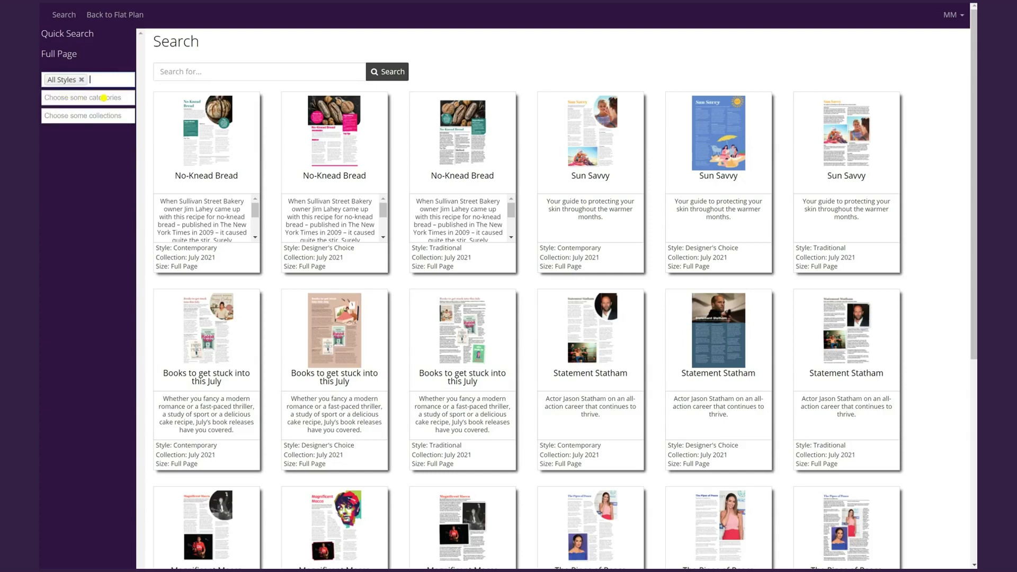
left_click(104, 97)
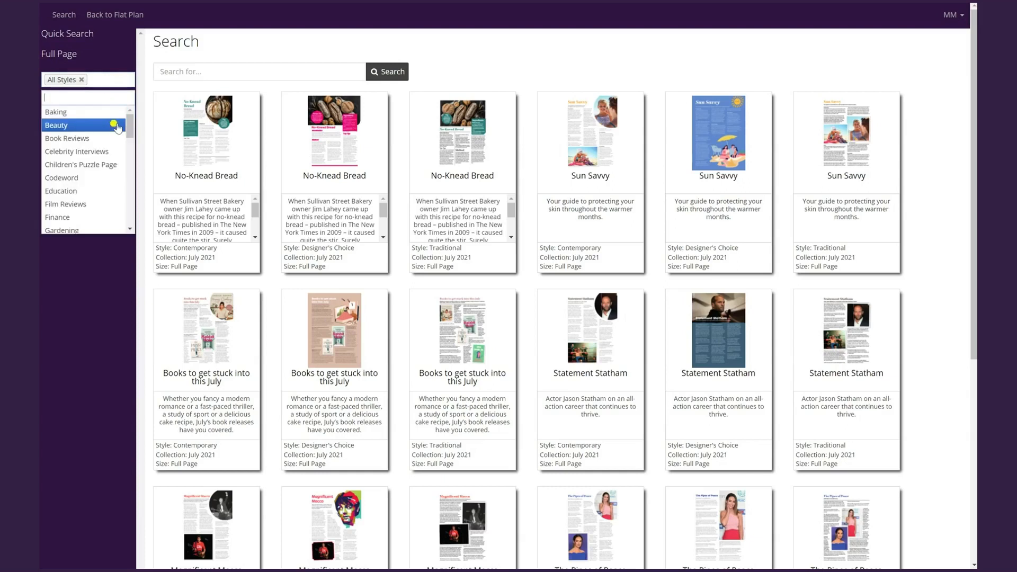
left_click(62, 127)
left_click(102, 102)
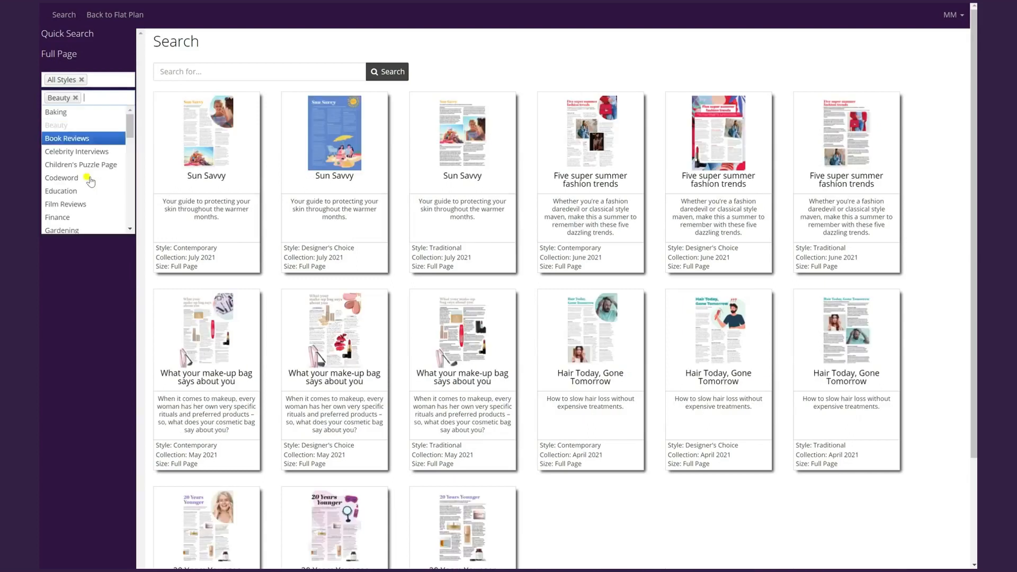
left_click(62, 226)
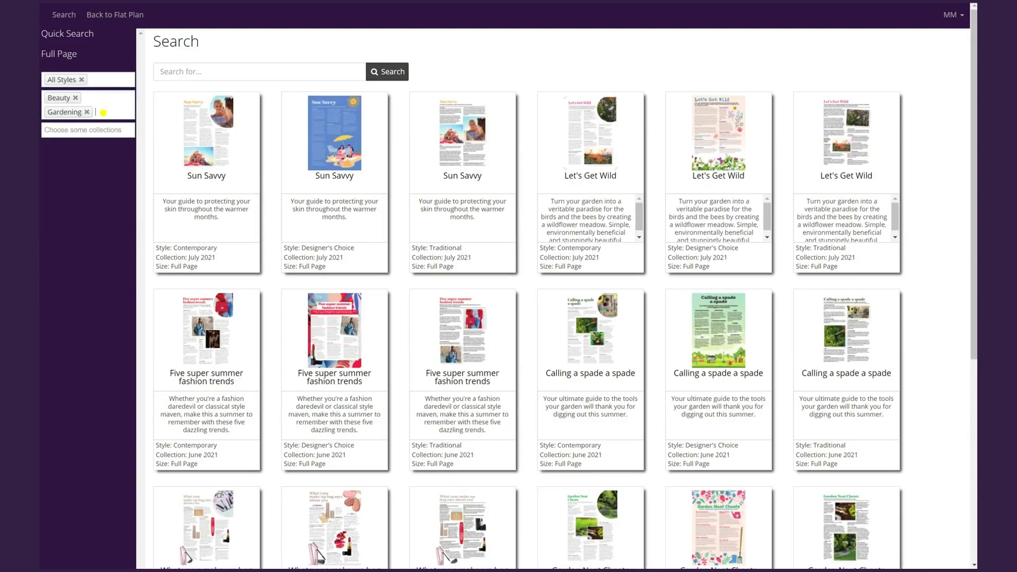
left_click(103, 112)
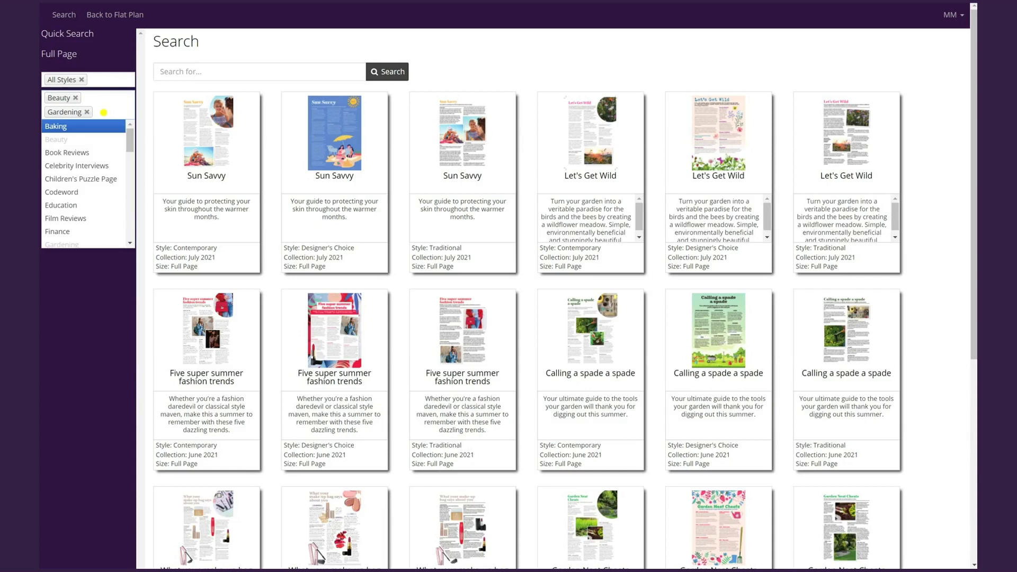
left_click(68, 166)
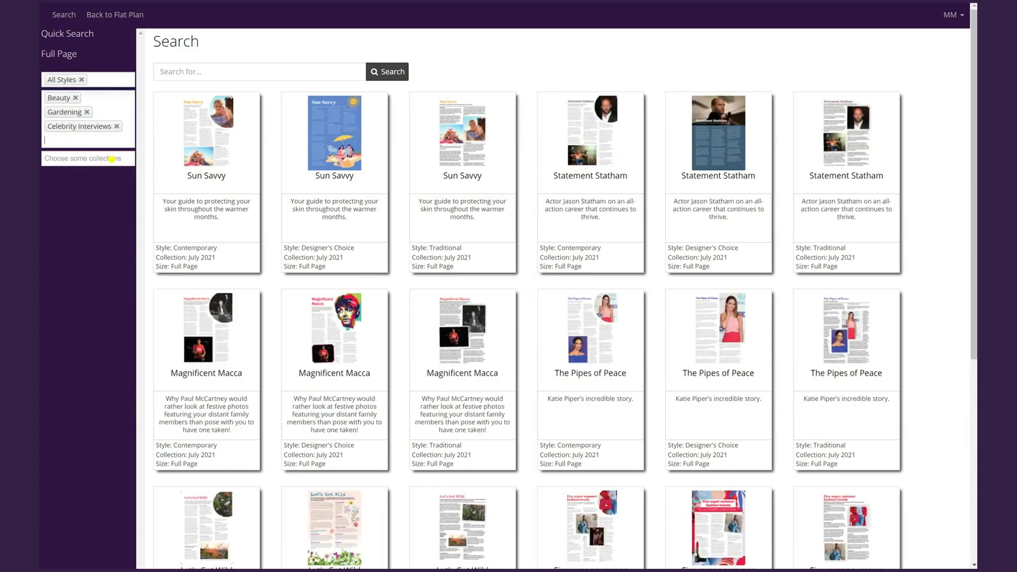
left_click(112, 158)
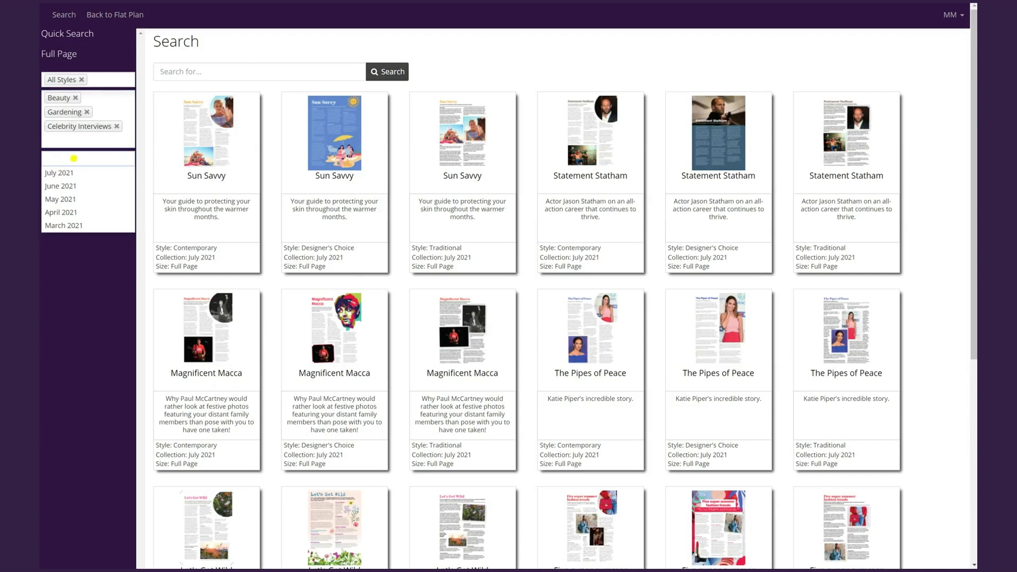
left_click(115, 138)
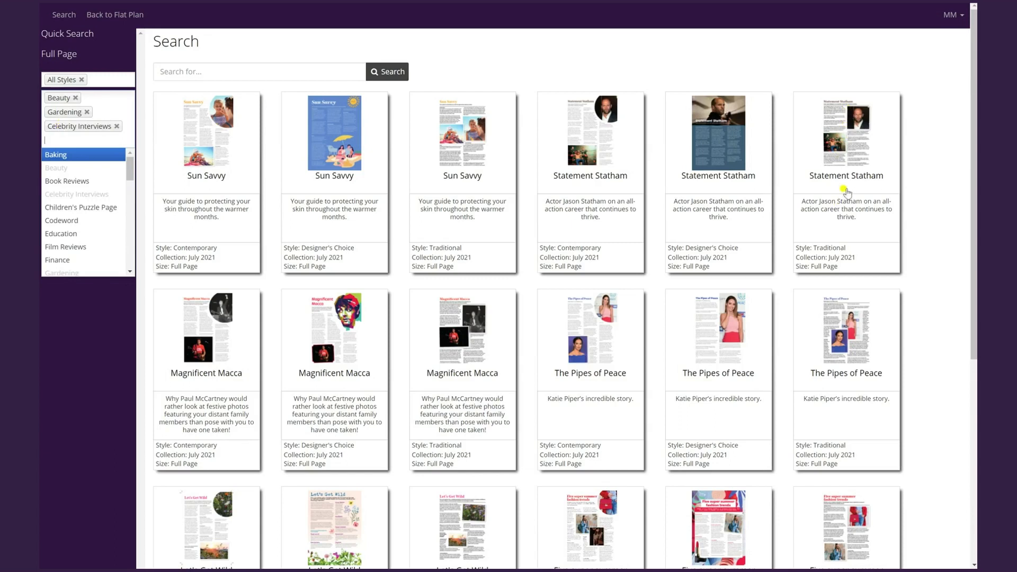
- Open the Traditional style full page article Statement Statham and check its text and images in the enlarged preview
left_click(851, 139)
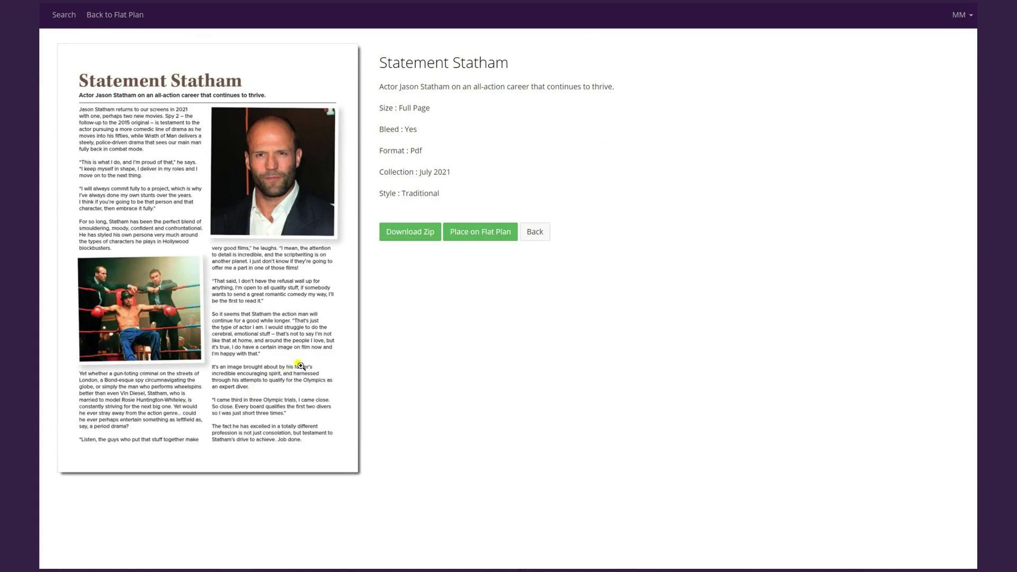
left_click(248, 314)
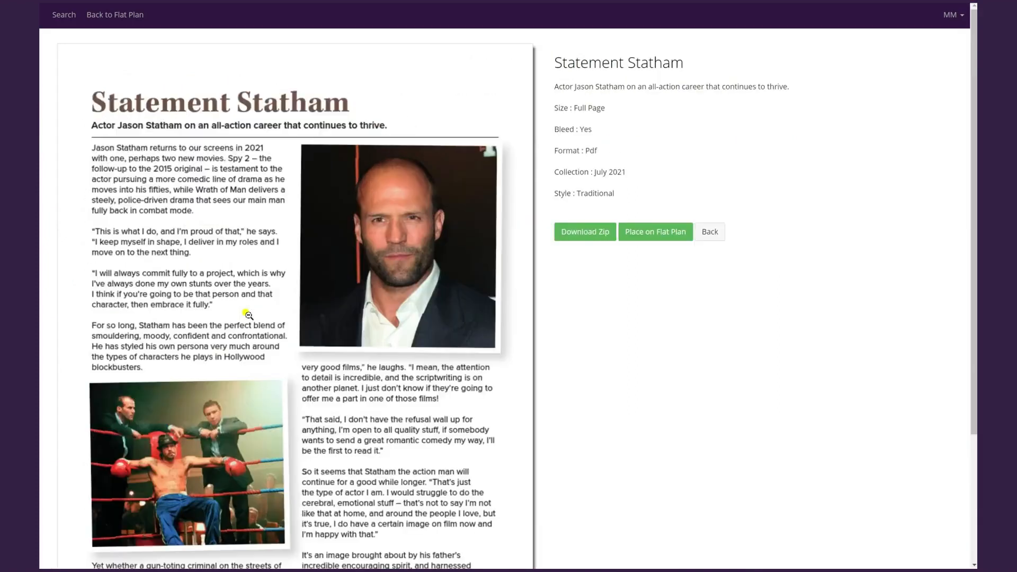
scroll(351, 346, "down", 1)
scroll(350, 346, "down", 6)
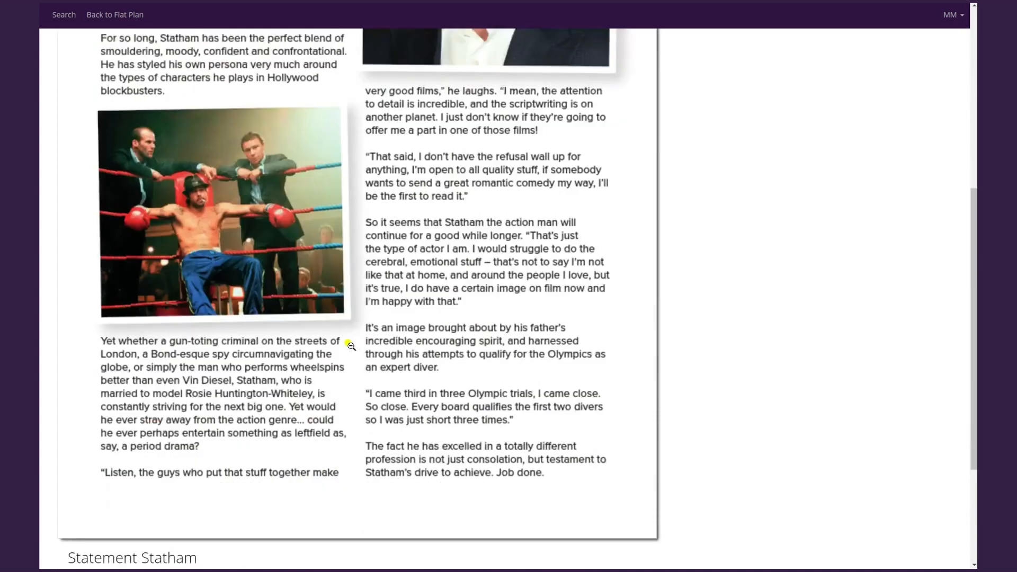
scroll(370, 345, "up", 7)
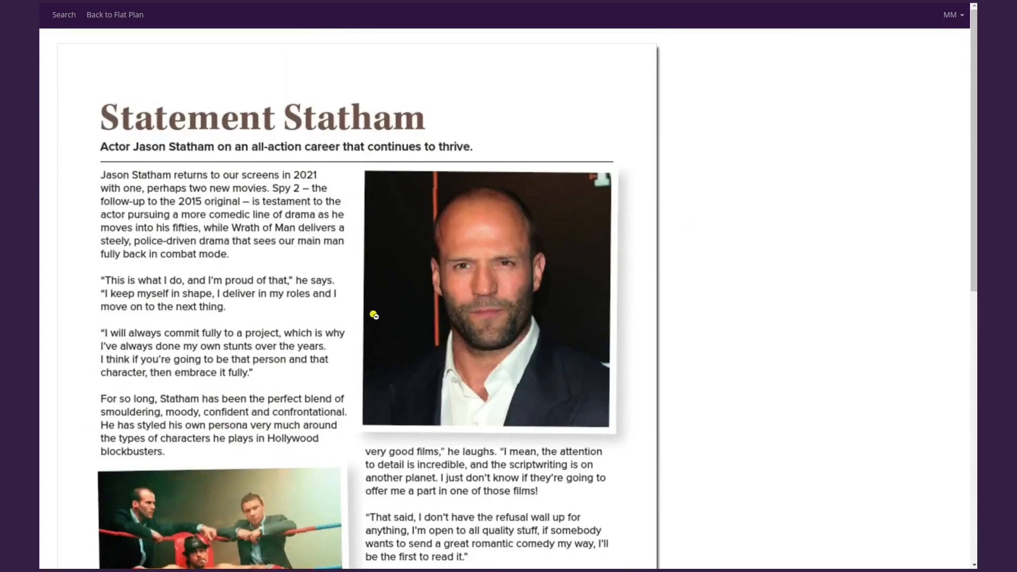
left_click(323, 296)
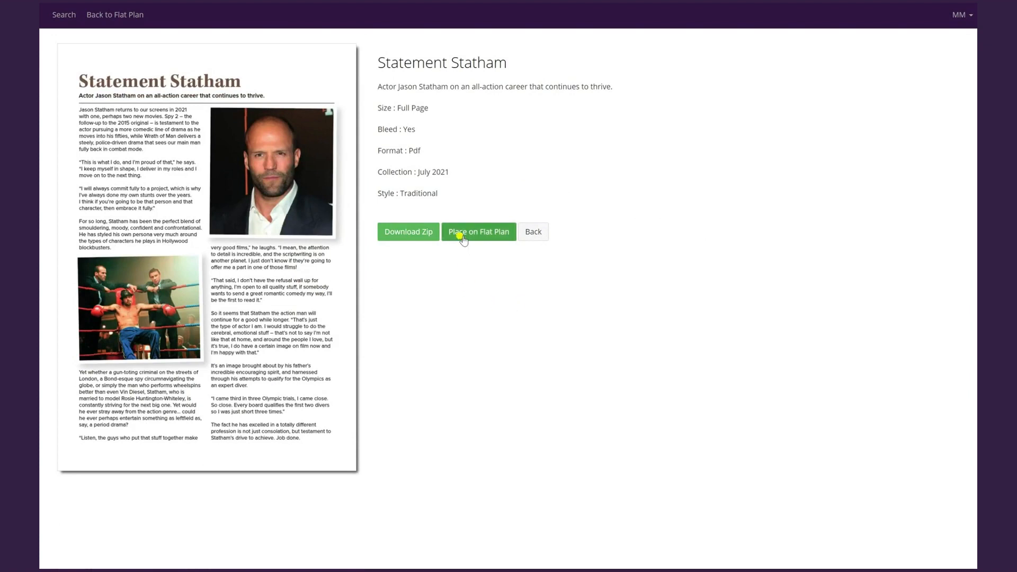
- Place the Statement Statham article on page 9 of the flat plan with status Artwork Approved and In Index turned off, and save it
left_click(502, 236)
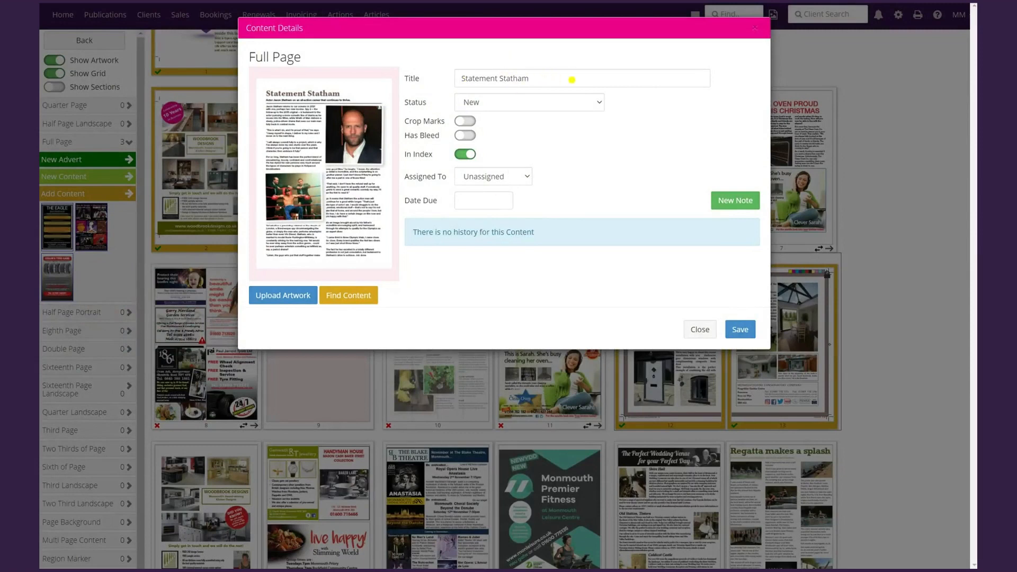
left_click(584, 104)
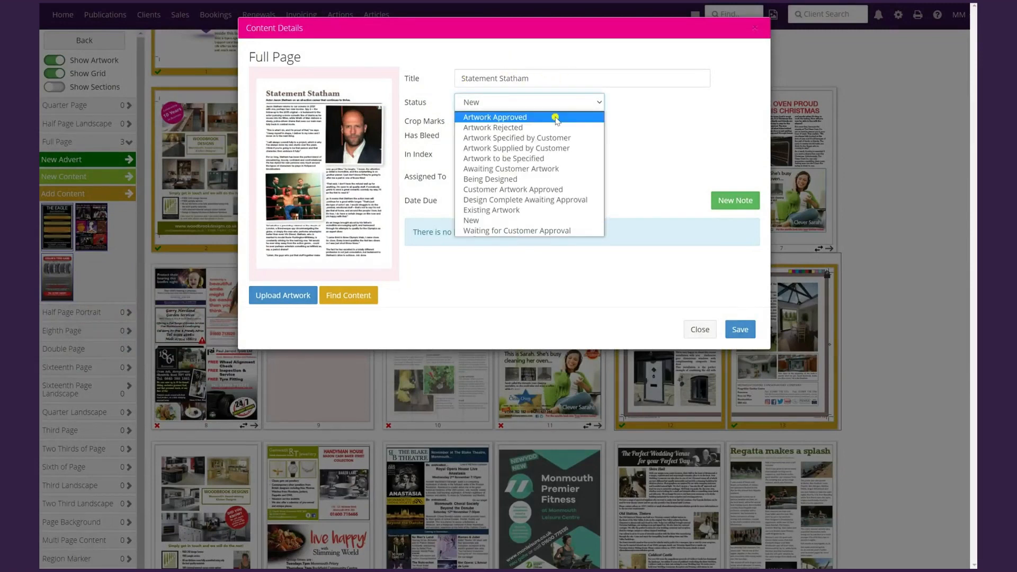
left_click(522, 118)
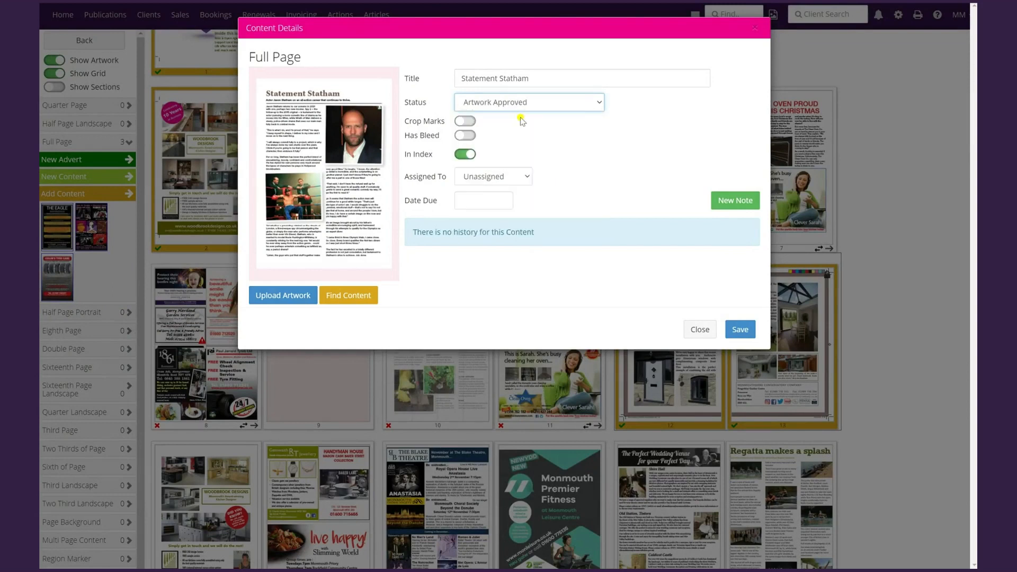
left_click(473, 154)
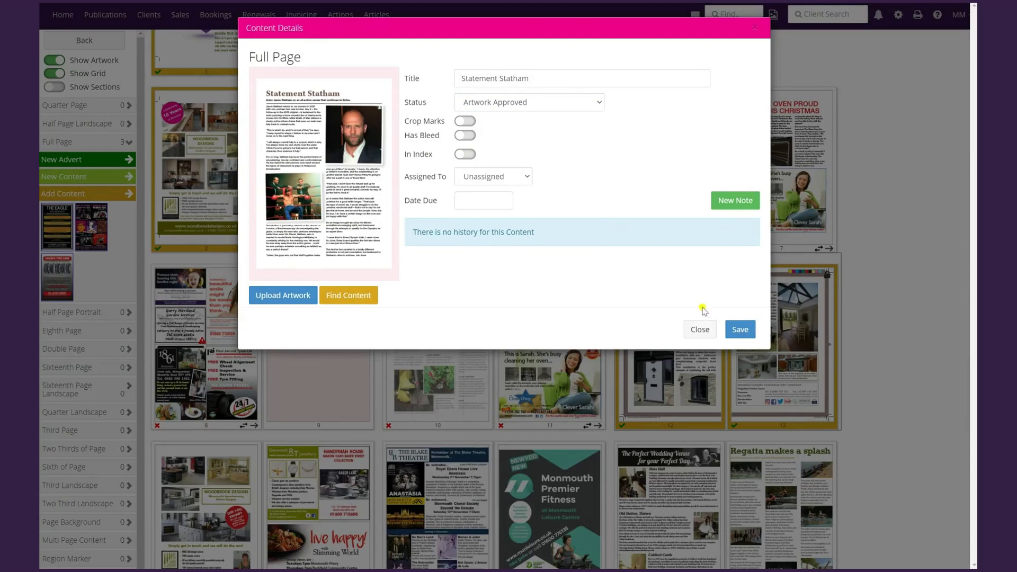
left_click(740, 329)
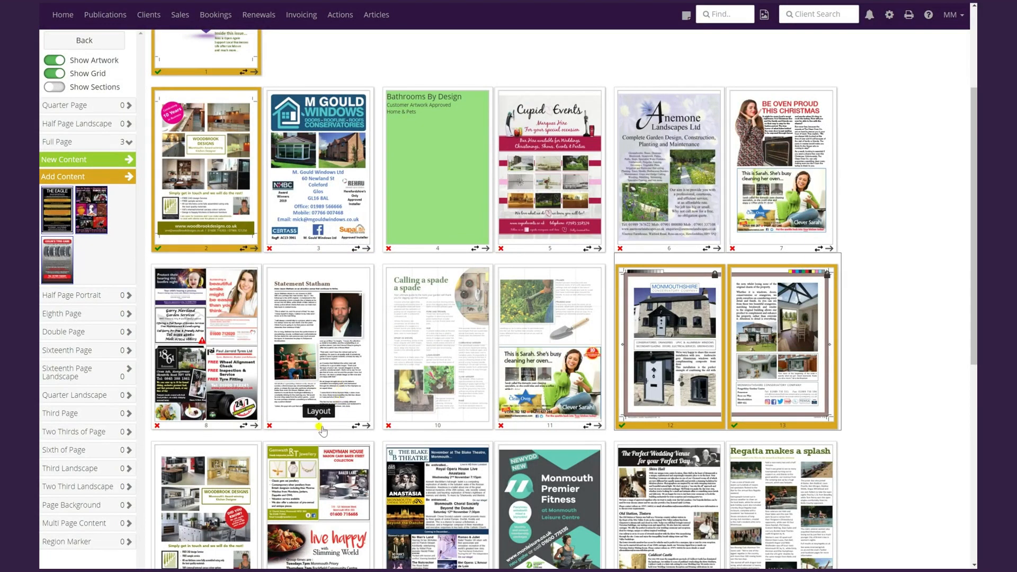
- Open the layout settings of page 9 and preview the page with trim, then close the preview
left_click(318, 427)
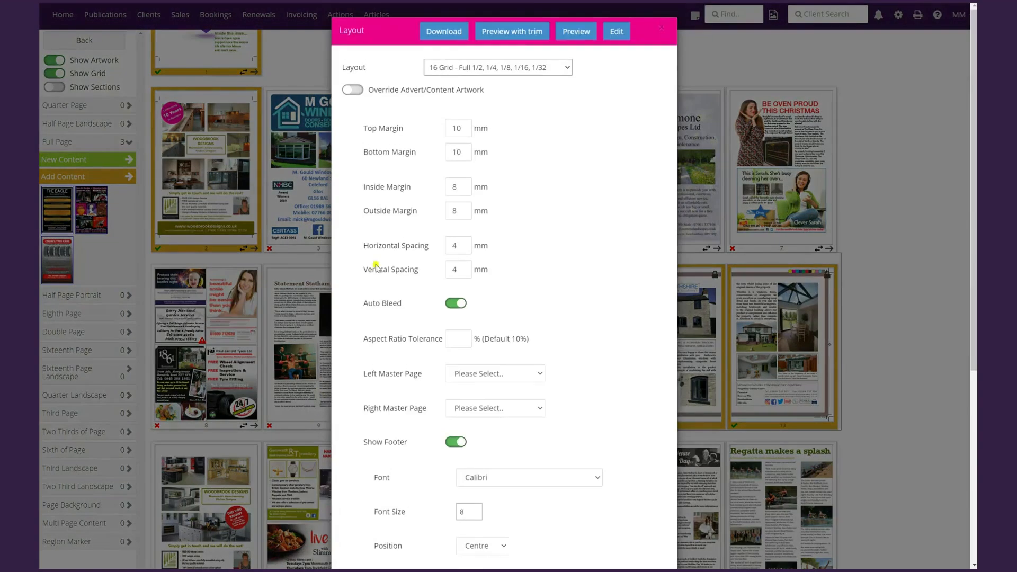
left_click(518, 34)
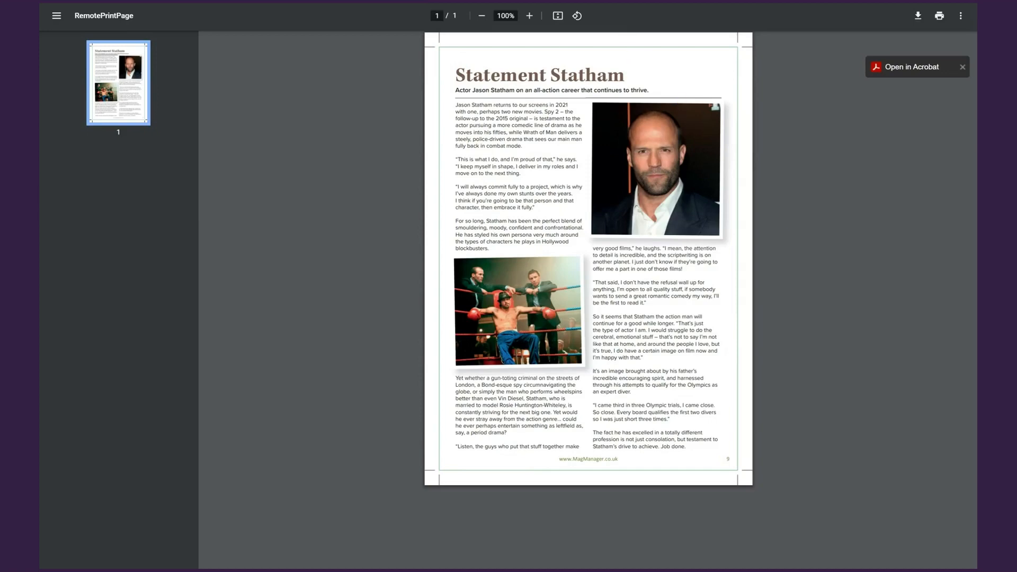
key("ctrl+w")
- Mark the layout of page 9 as complete and save the layout settings
scroll(547, 334, "down", 5)
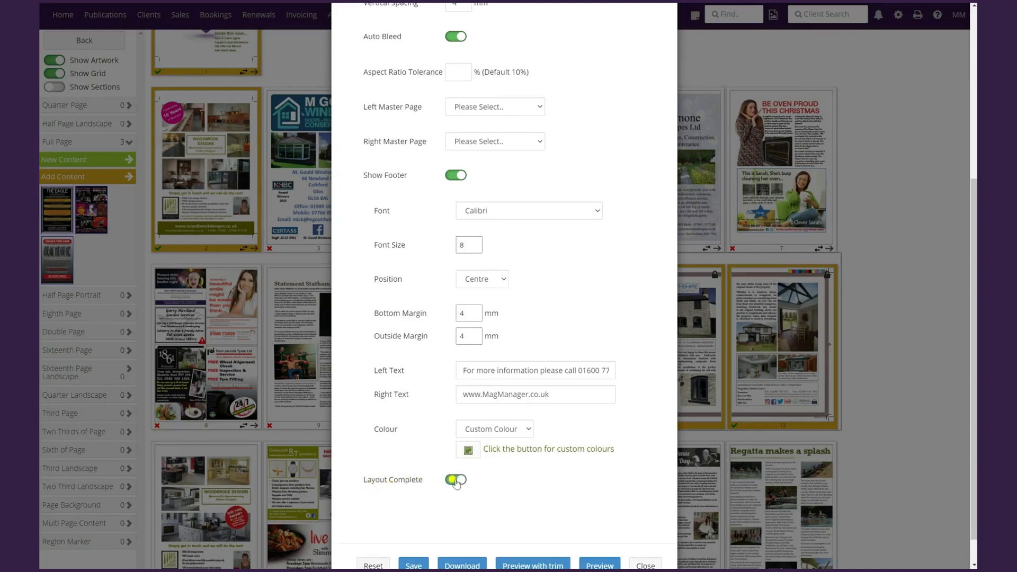
scroll(451, 479, "down", 1)
left_click(417, 534)
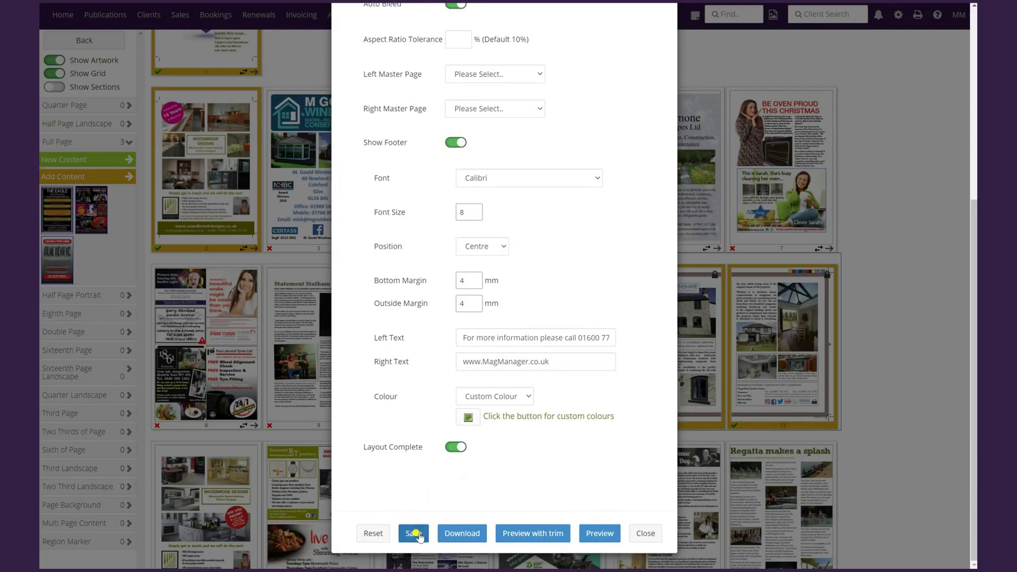